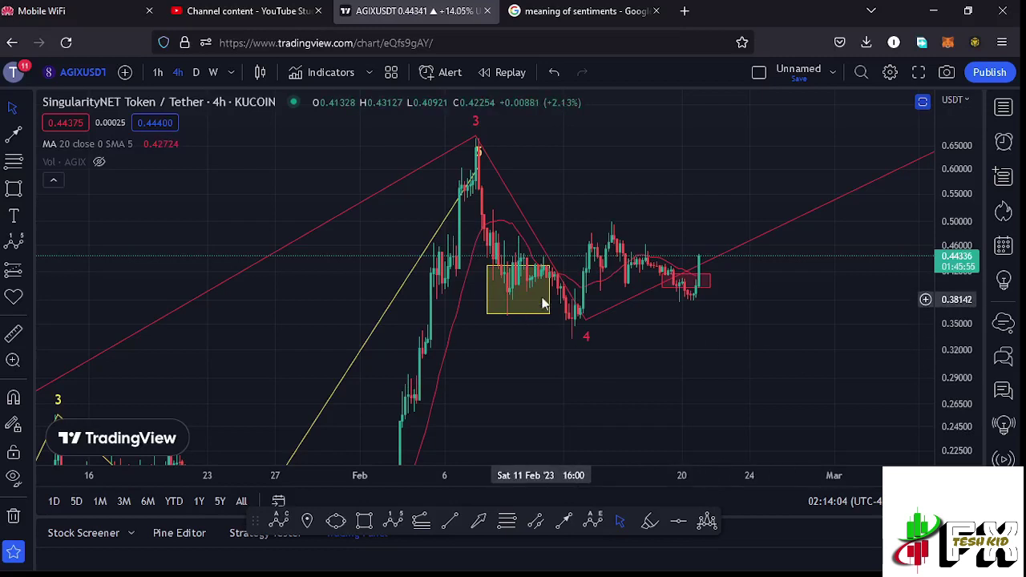
Extend the right edge of the yellow rectangle so it spans past the red wave 4 low in mid-February 2023.
left_click_drag(544, 293, 576, 307)
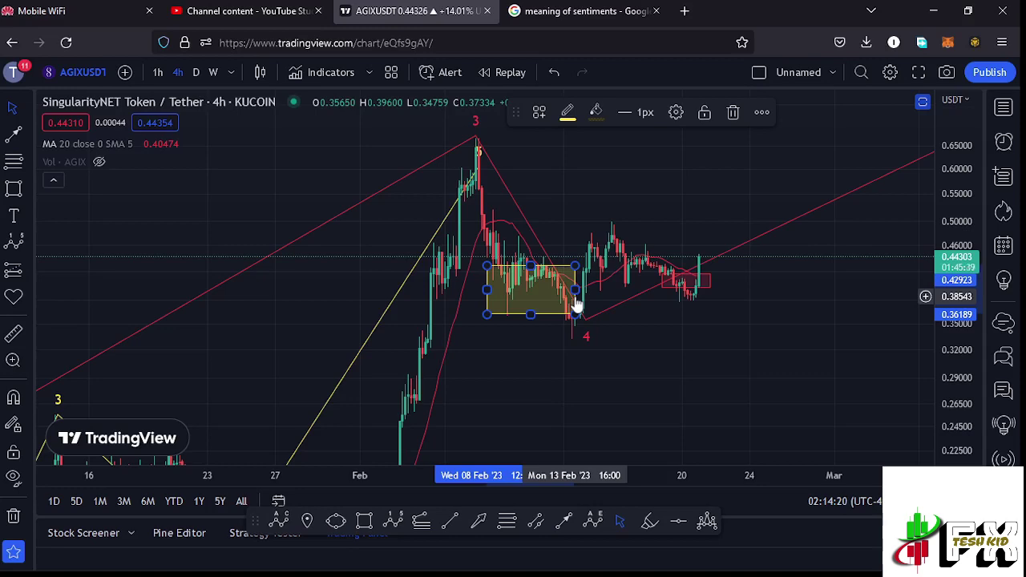
left_click(1003, 112)
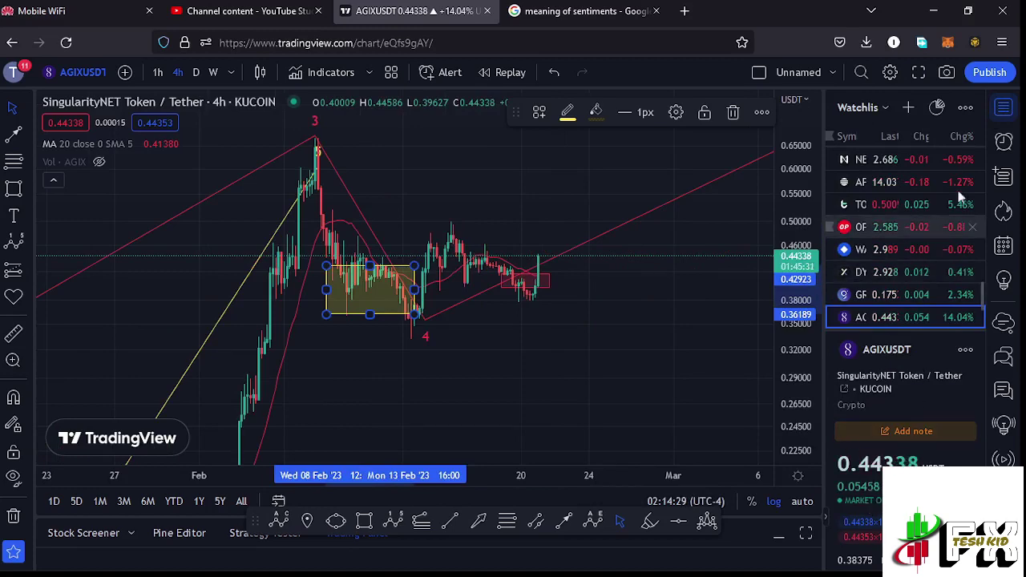
left_click(1003, 113)
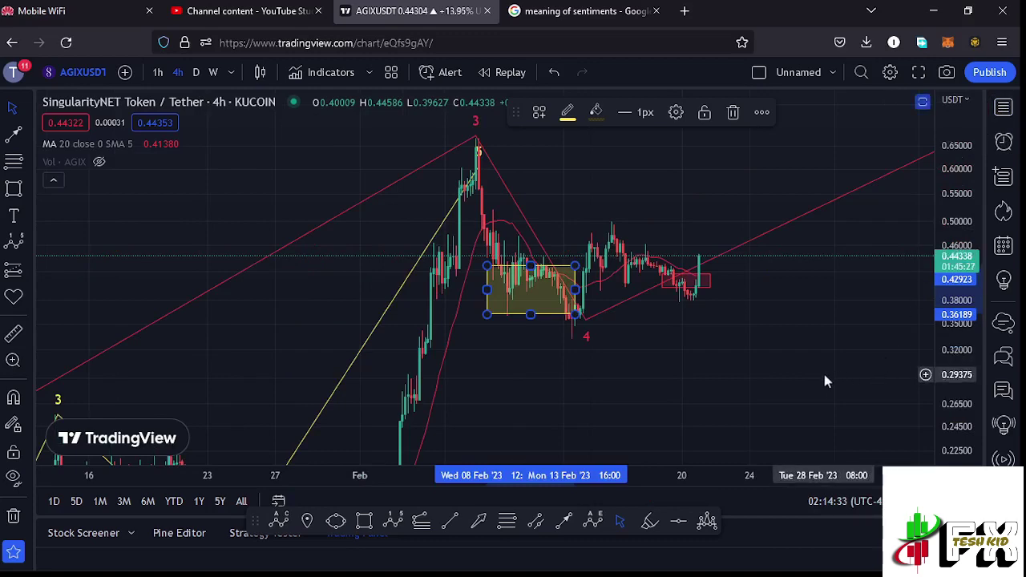
scroll(825, 371, "down", 1)
left_click_drag(958, 245, 957, 258)
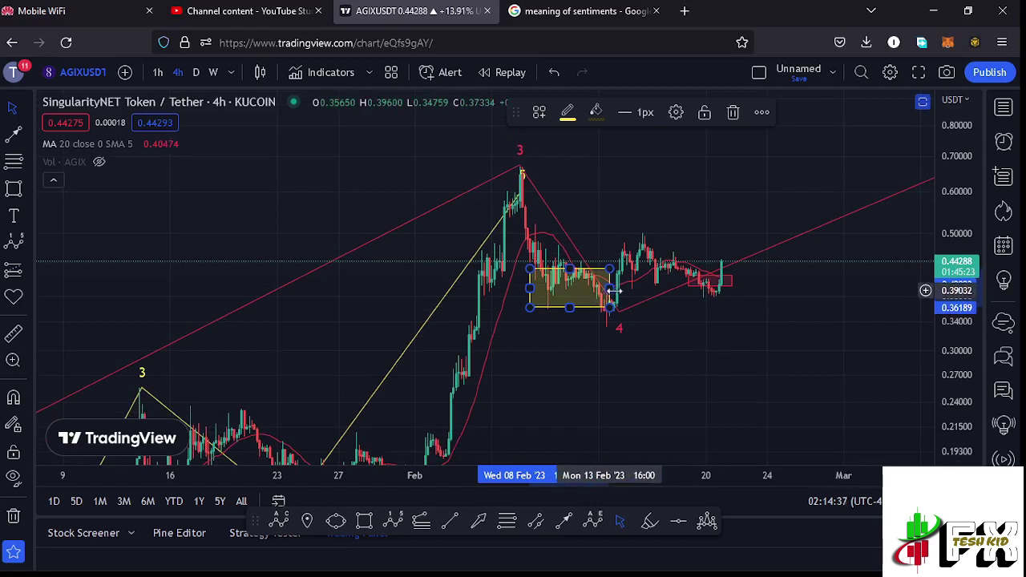
left_click_drag(611, 287, 634, 292)
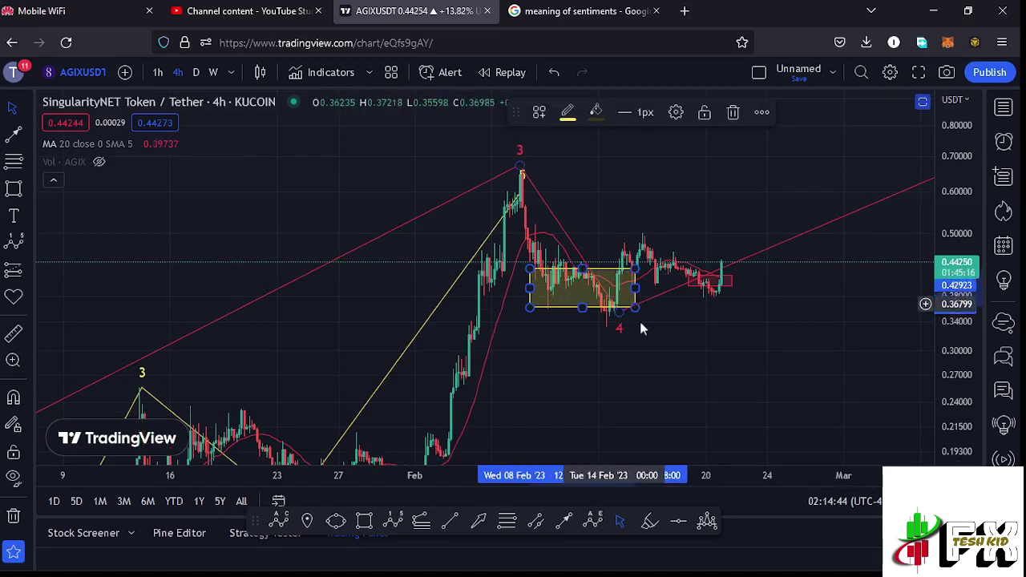
left_click(740, 327)
Examine the full red and yellow Elliott wave counts, from the July 2022 start to the projected red wave 5.
left_click_drag(739, 326, 646, 352)
left_click_drag(719, 334, 607, 339)
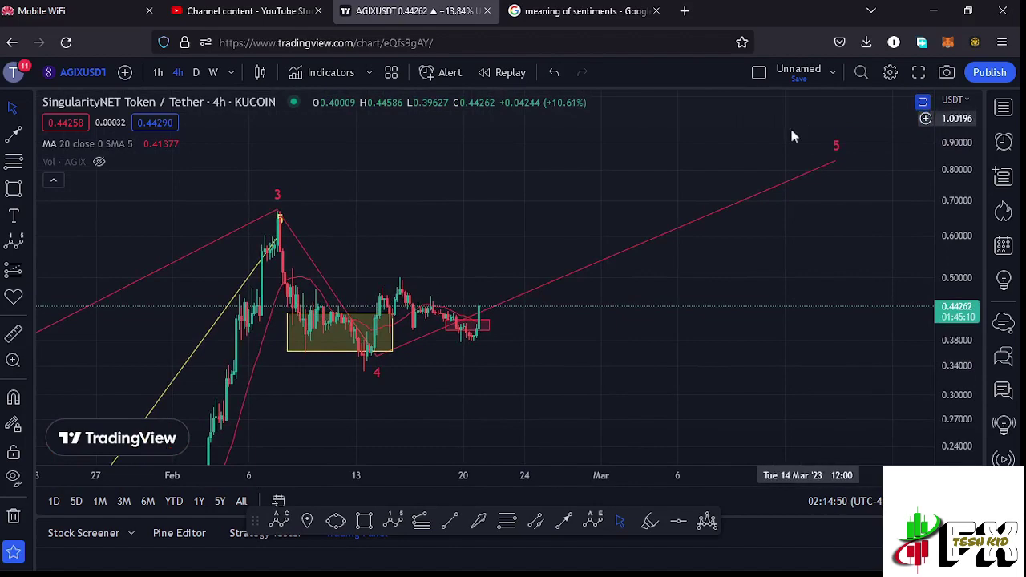
scroll(647, 350, "down", 2)
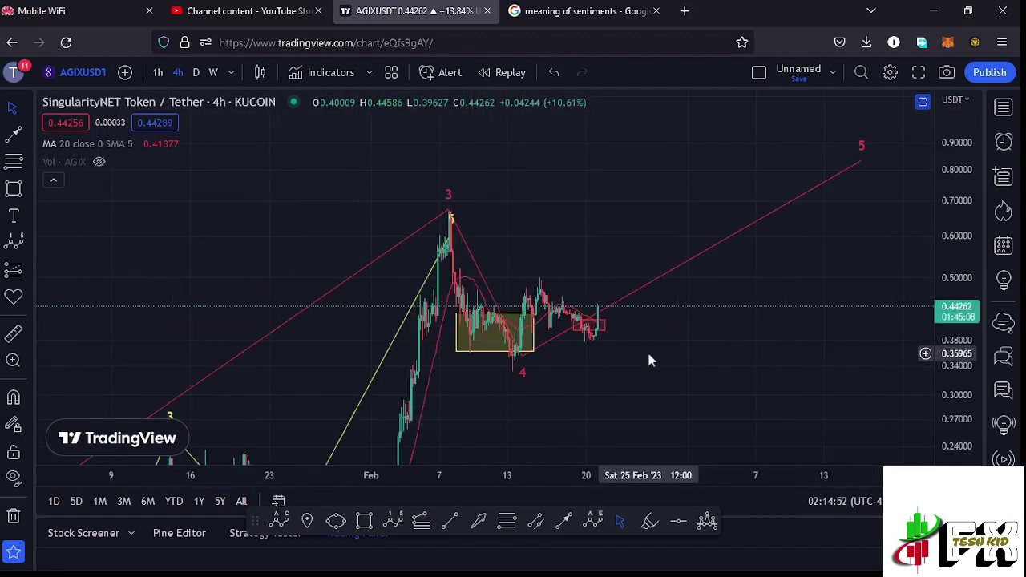
left_click_drag(668, 374, 825, 291)
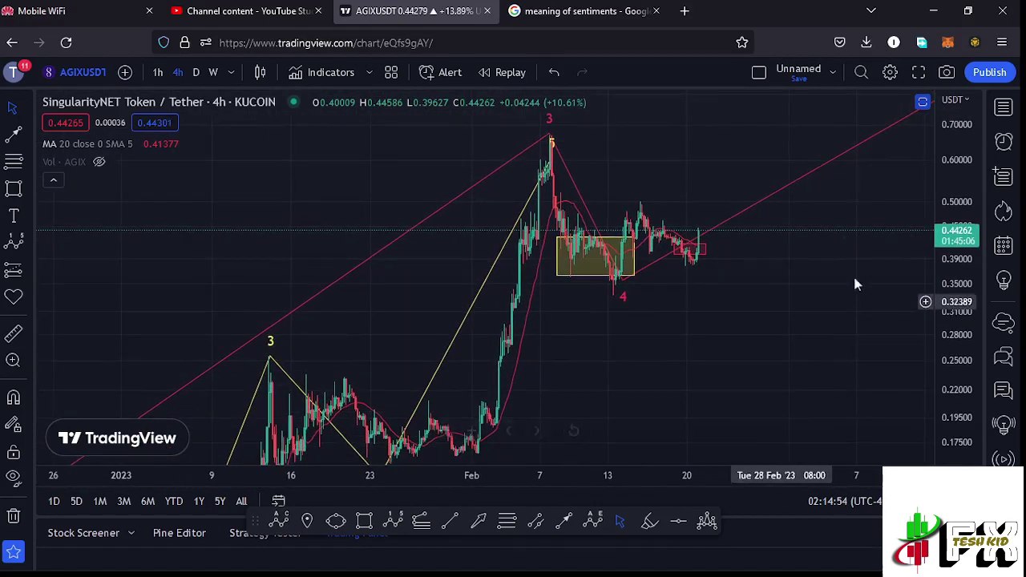
left_click_drag(956, 228, 956, 273)
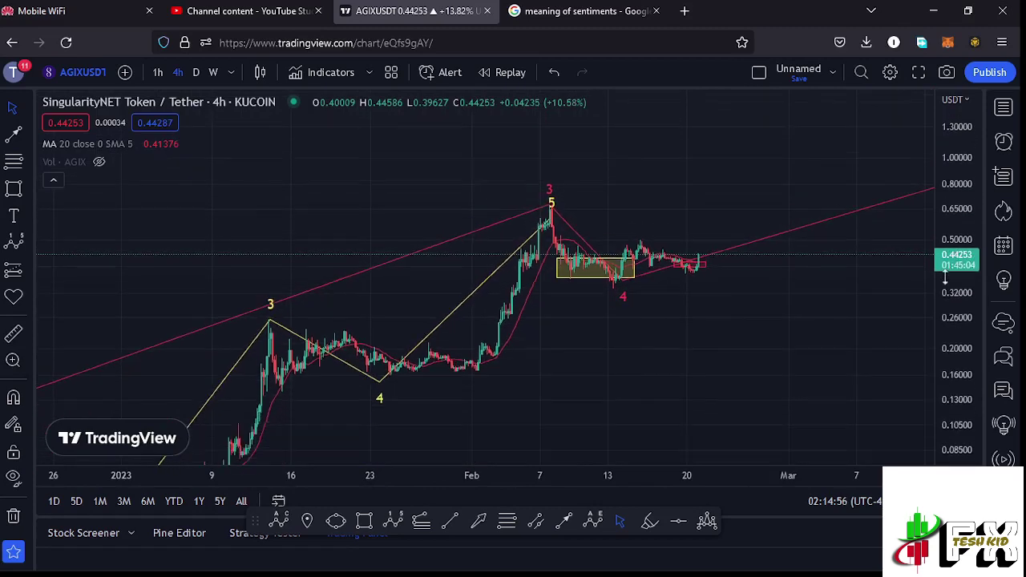
scroll(687, 355, "down", 4)
scroll(754, 345, "down", 3)
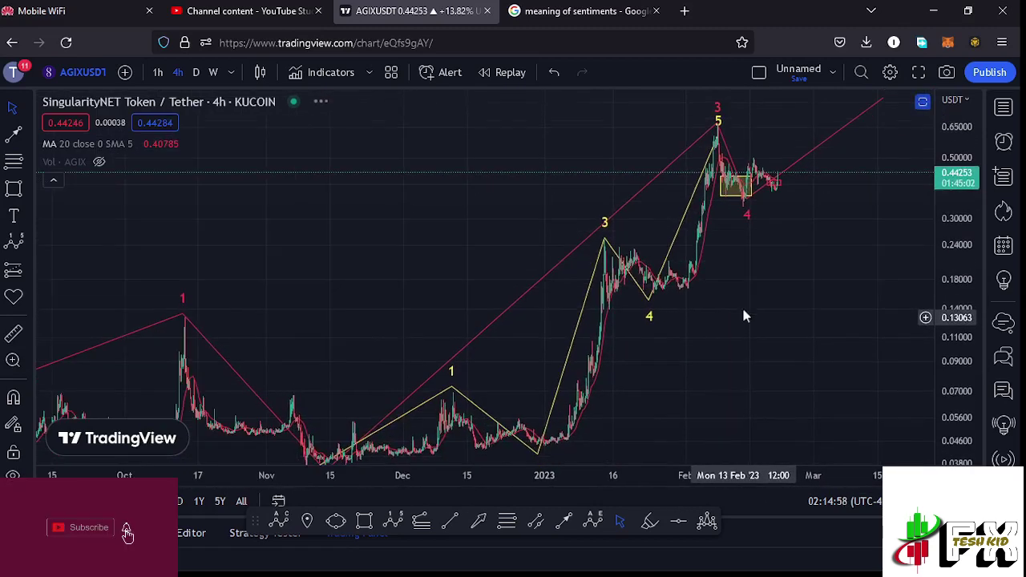
left_click_drag(742, 320, 837, 288)
left_click_drag(956, 264, 923, 300)
scroll(790, 383, "down", 3)
scroll(789, 382, "down", 2)
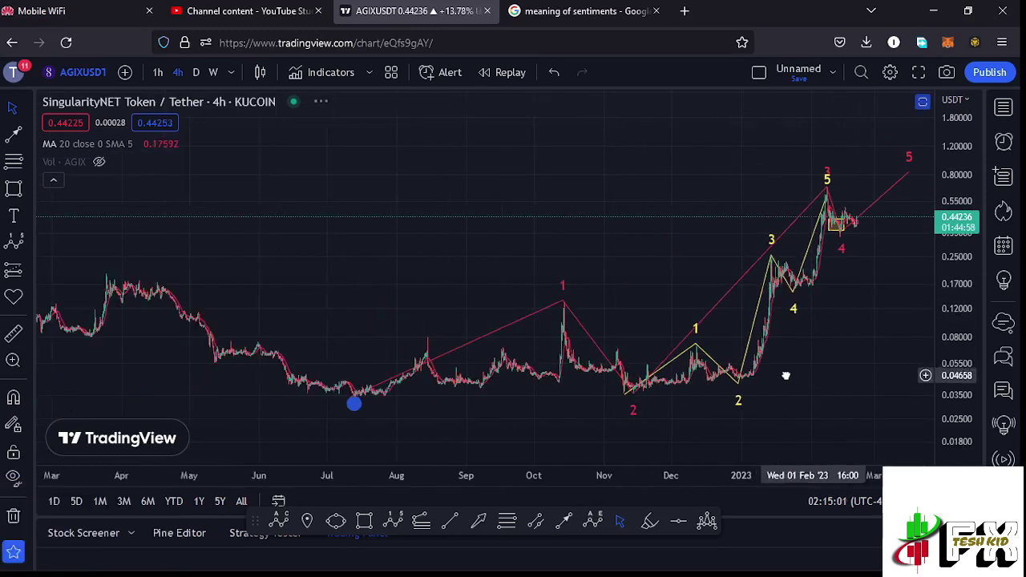
left_click_drag(786, 373, 751, 371)
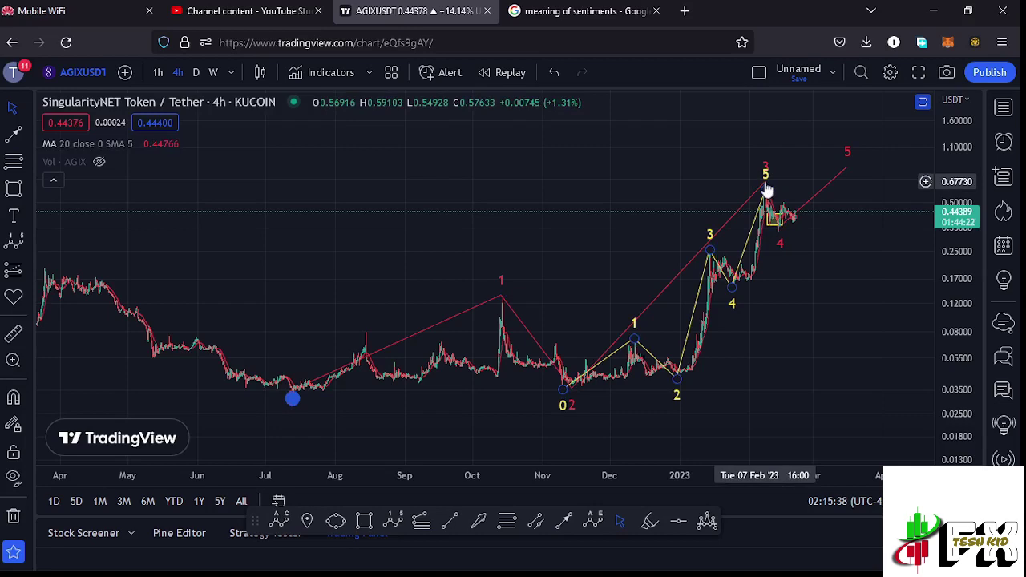
Draw a Fibonacci retracement from the November 2022 low at about 0.03627 to the red wave 3 high at about 0.67784.
scroll(735, 366, "up", 3)
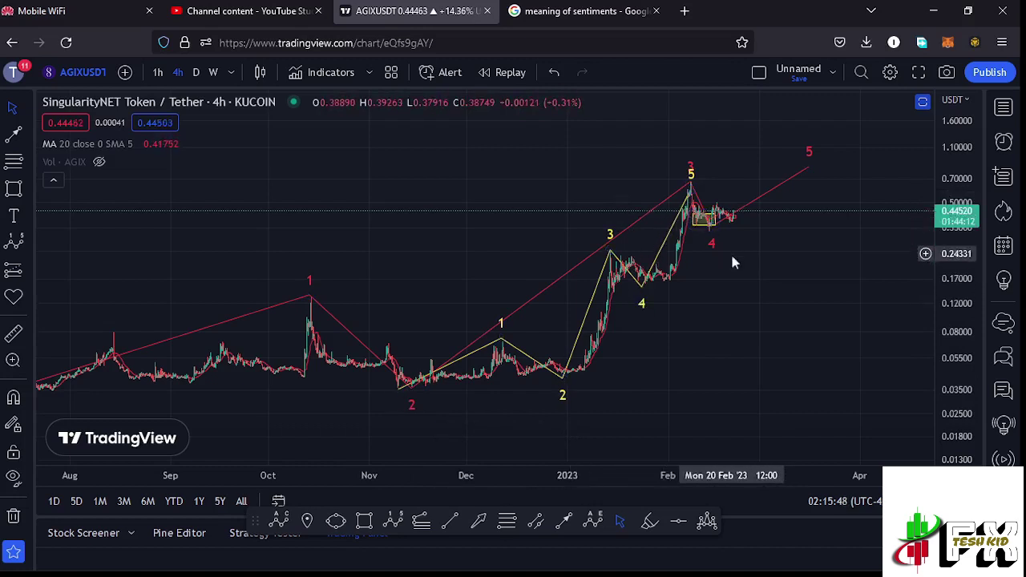
left_click_drag(970, 236, 970, 200)
scroll(740, 345, "up", 2)
mouse_move(739, 346)
left_mouse_down()
mouse_move(780, 361)
mouse_move(685, 370)
mouse_move(799, 375)
left_mouse_up()
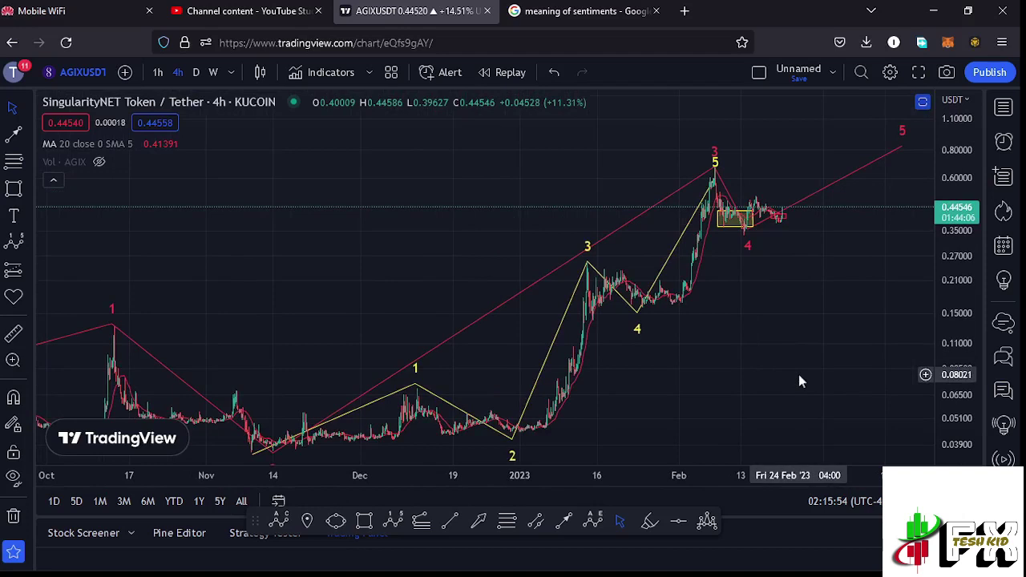
left_click(511, 523)
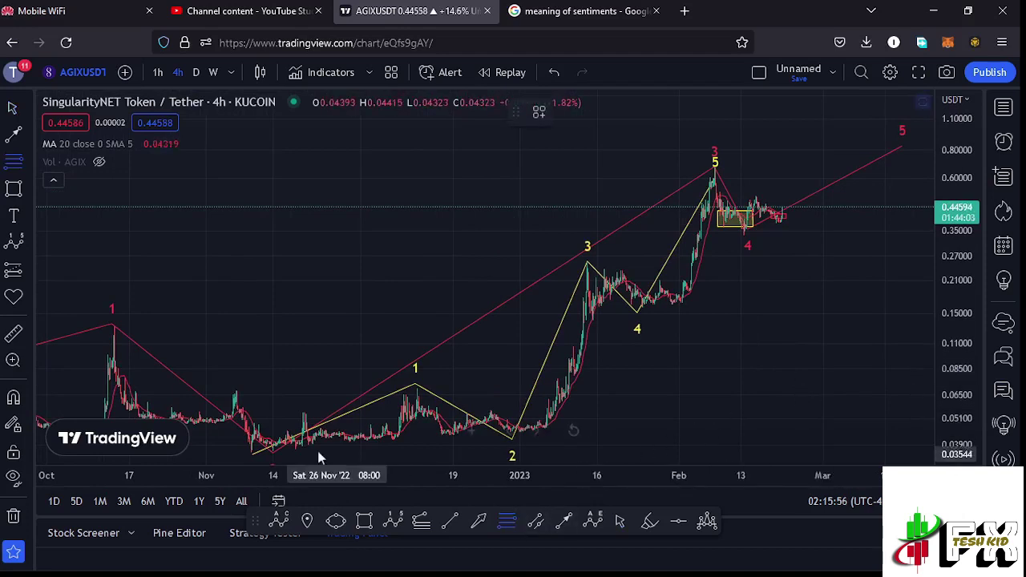
left_click(248, 451)
left_click(810, 296)
left_click_drag(820, 287, 840, 174)
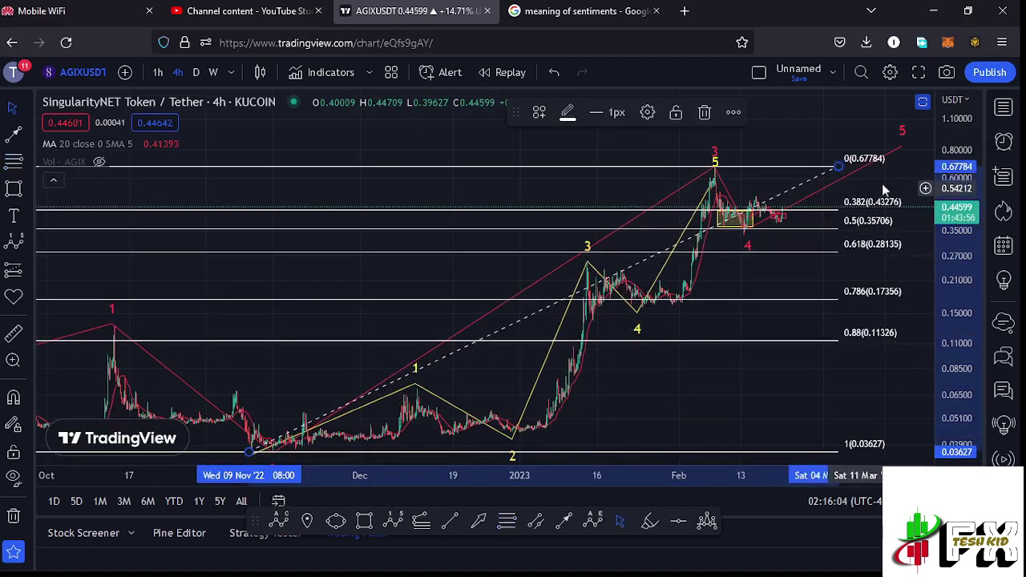
Check the red wave 4 pullback against the 0.382 and 0.5 retracement levels and delete the Fibonacci retracement.
scroll(932, 197, "right", 3)
scroll(857, 318, "up", 5)
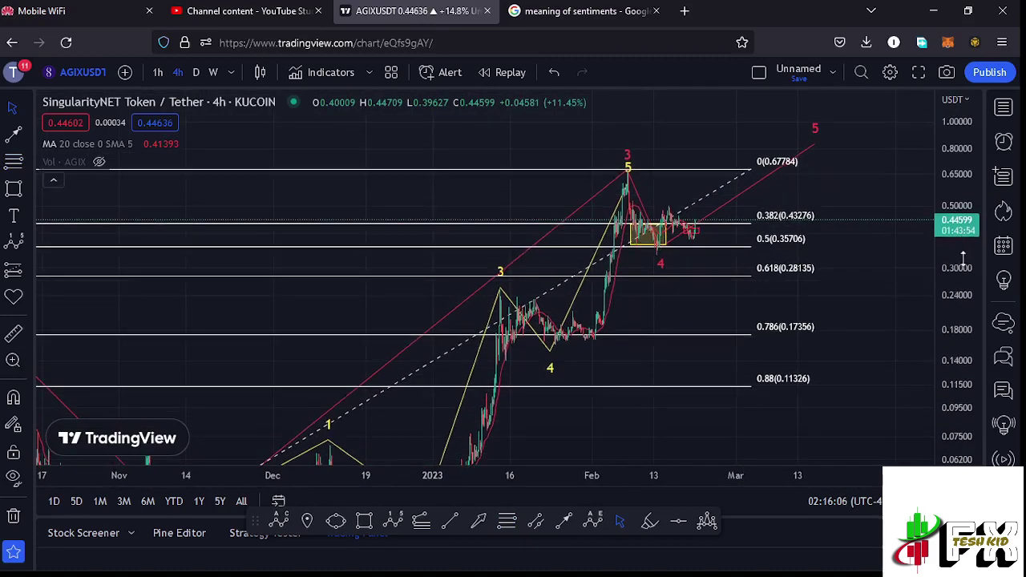
left_click_drag(850, 313, 853, 360)
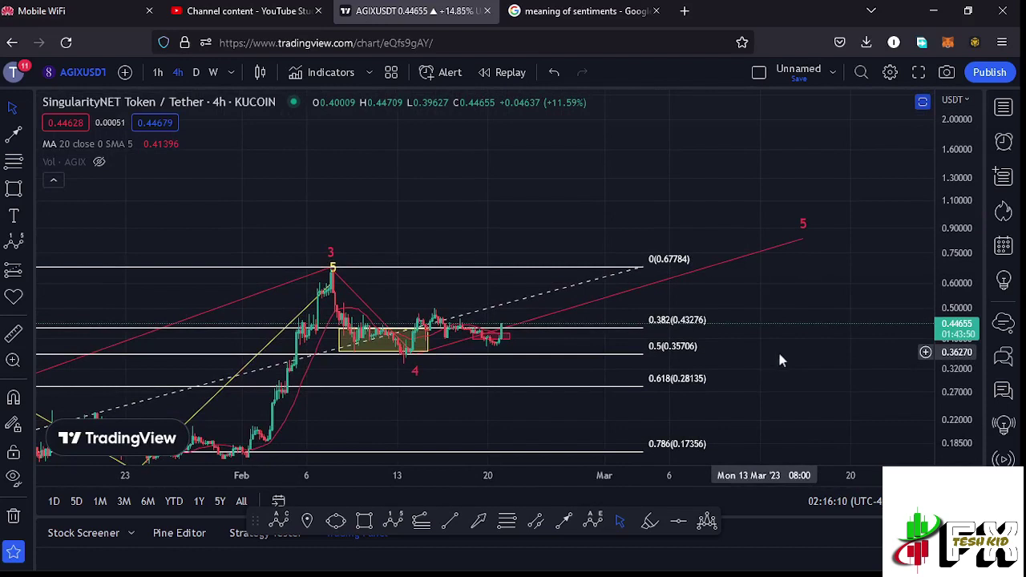
left_click_drag(764, 348, 810, 353)
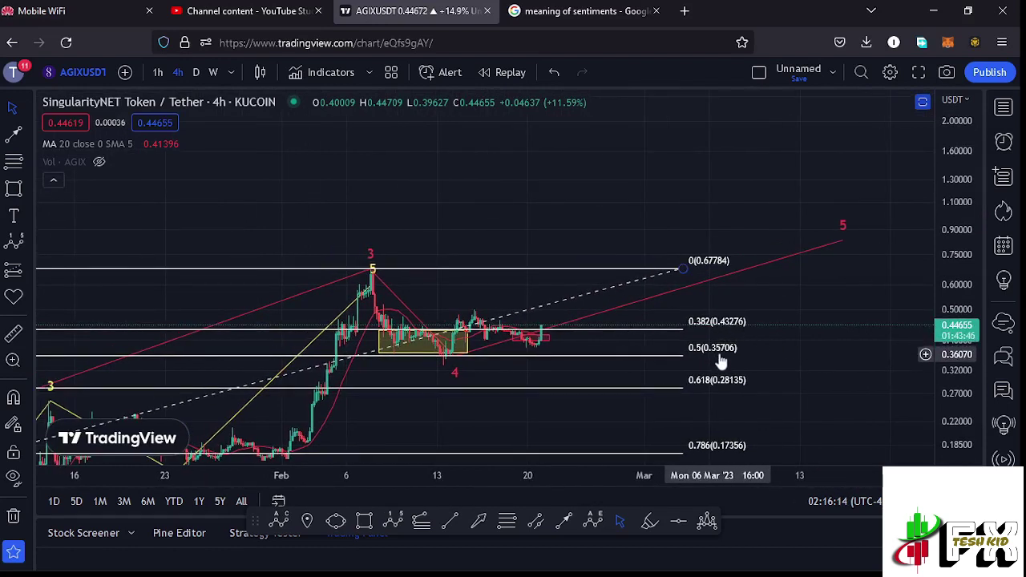
left_click_drag(765, 353, 954, 309)
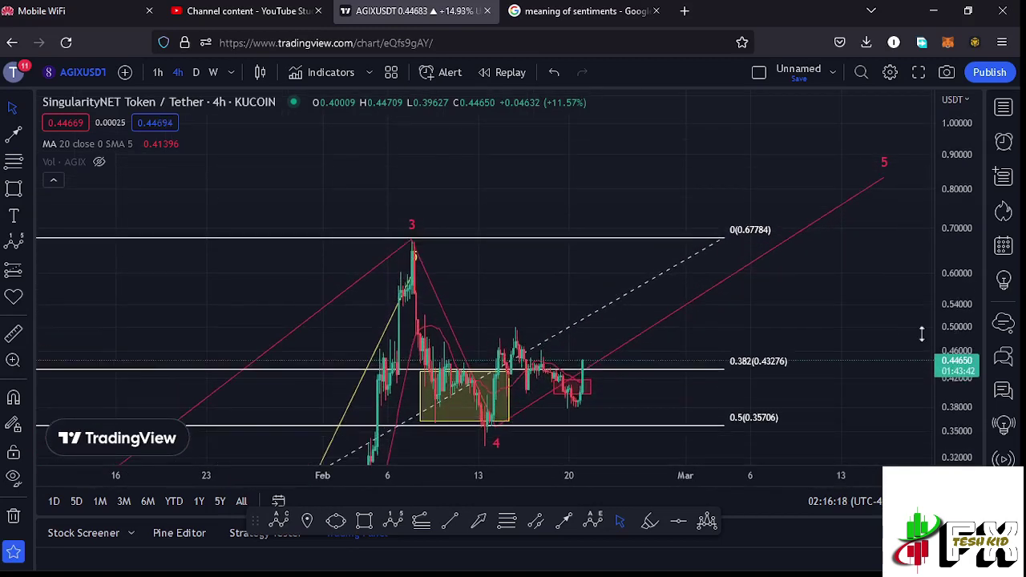
left_click_drag(838, 326, 861, 277)
left_click(749, 193)
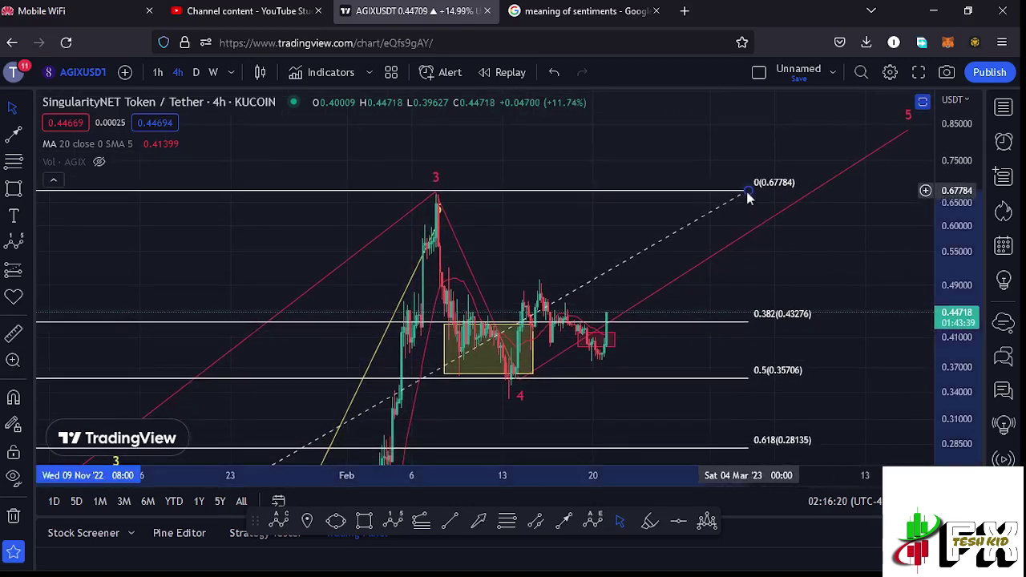
left_click(704, 113)
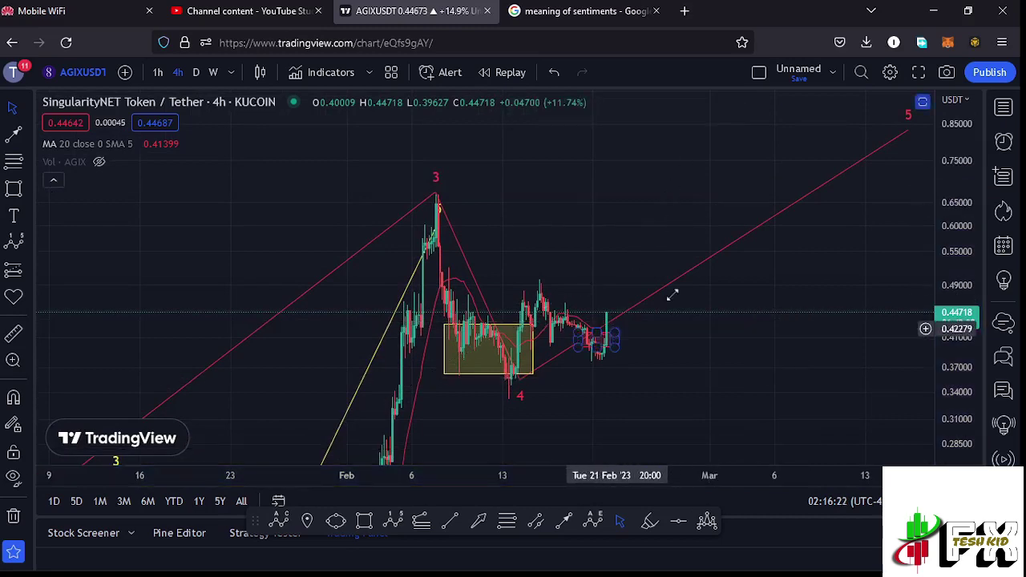
Draw a trend-based Fibonacci extension from the July 2022 low (about 0.03554) through red wave 1 (about 0.13431) to the wave 3 price level (about 0.68551).
left_click_drag(850, 213, 810, 245)
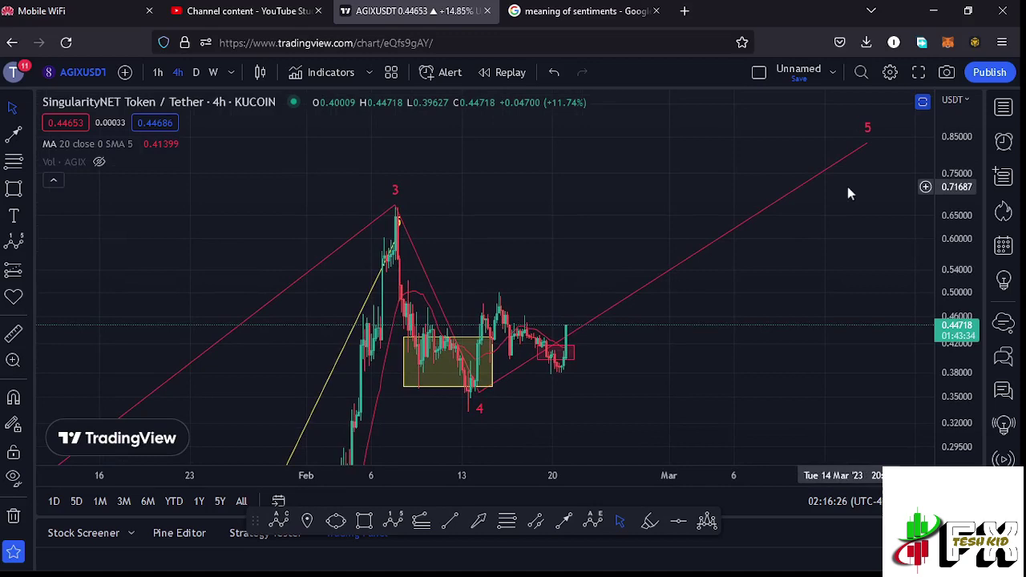
left_click_drag(946, 199, 944, 238)
scroll(749, 307, "down", 6)
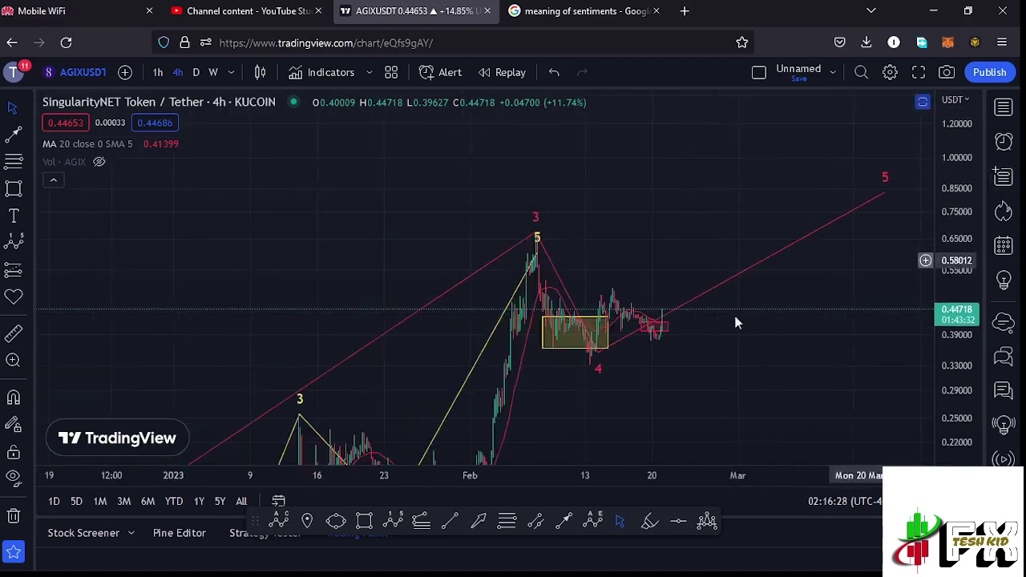
scroll(844, 401, "down", 10)
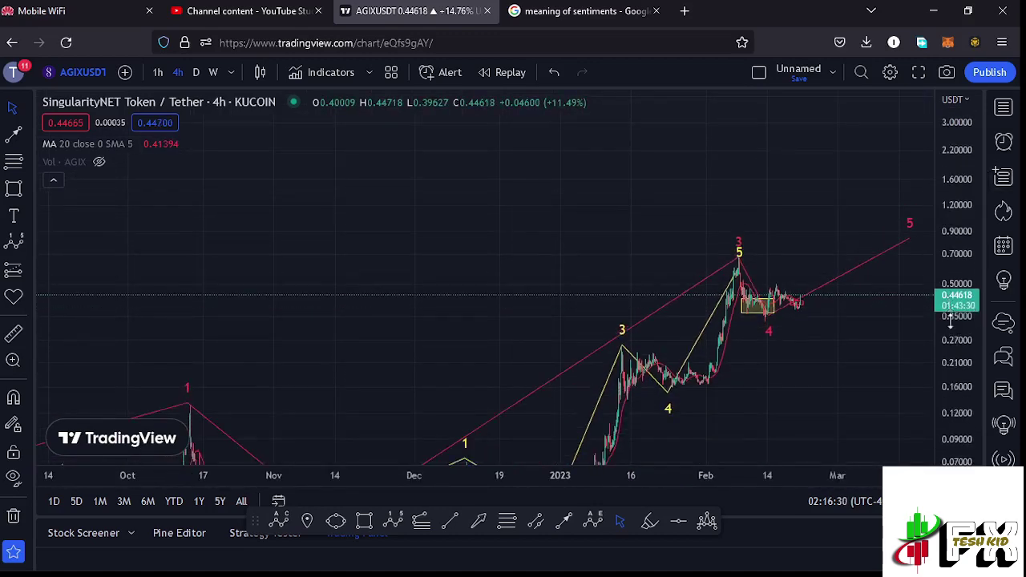
left_click_drag(876, 397, 778, 365)
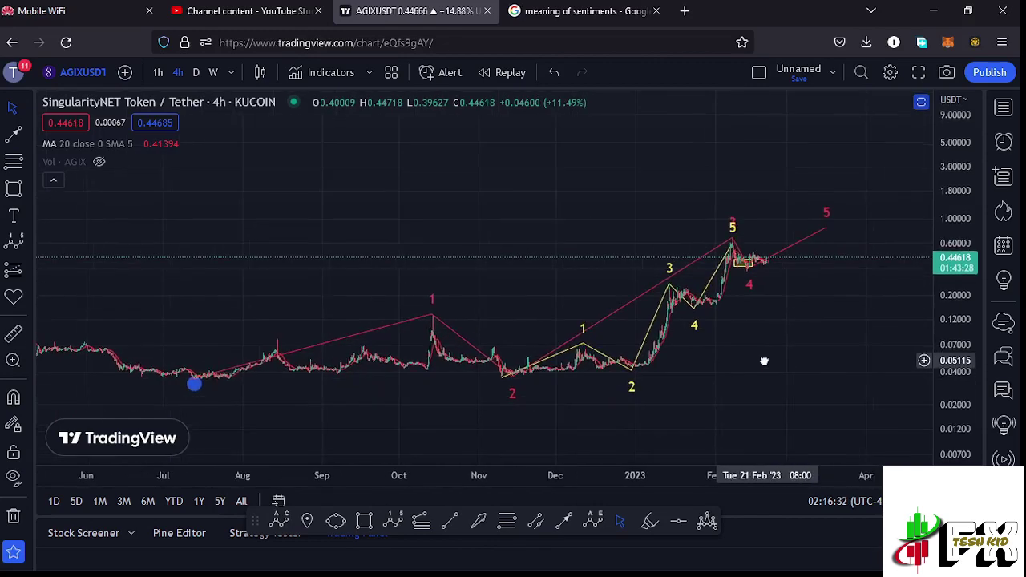
left_click(421, 521)
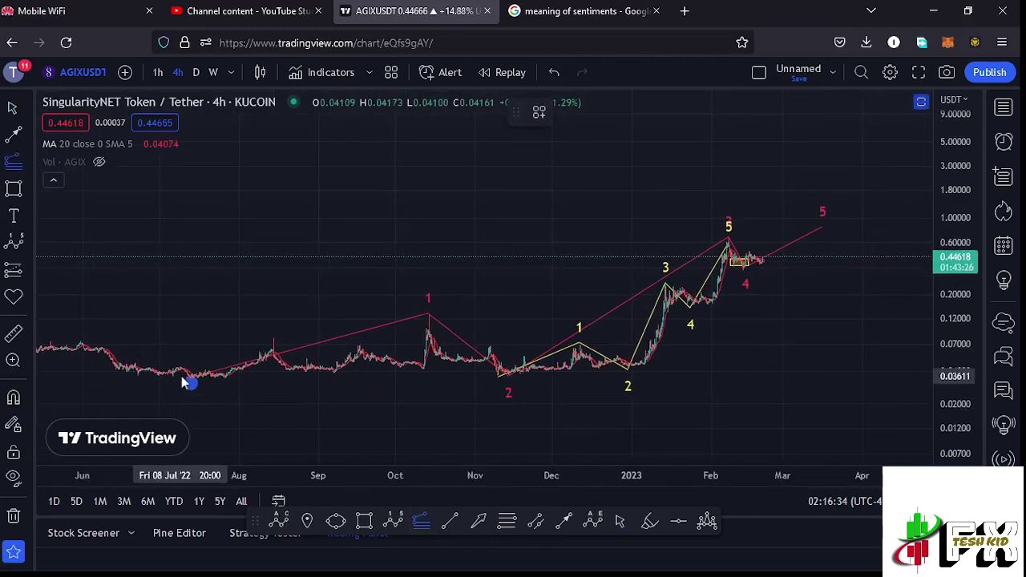
left_click(190, 382)
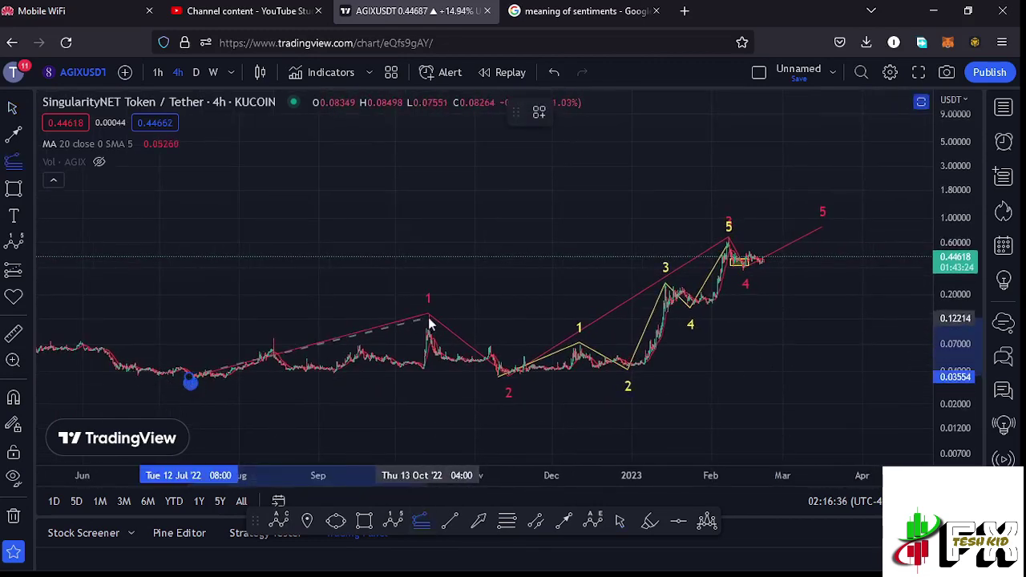
left_click(429, 317)
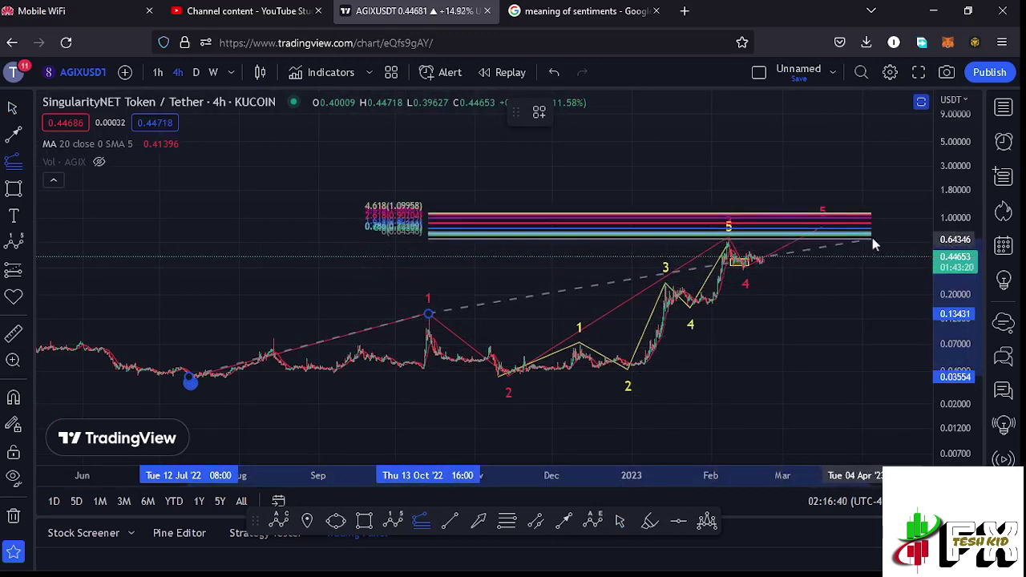
left_click(878, 245)
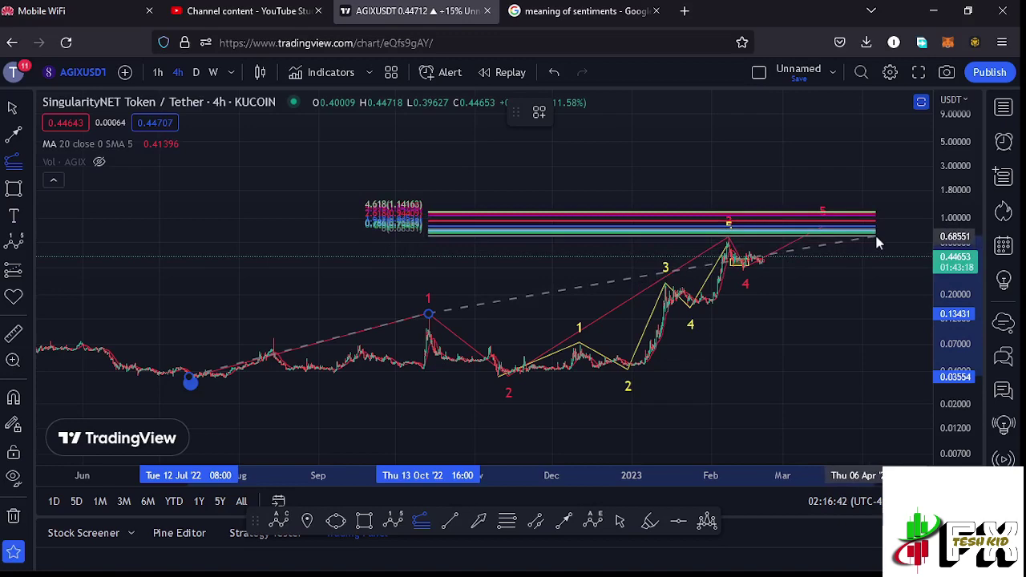
Move the end point of red wave 5 onto the 1.618 extension level at about 0.845 and delete the Fibonacci extension.
left_click_drag(880, 249, 859, 275)
left_click_drag(937, 237, 853, 311)
scroll(721, 325, "up", 3)
left_click_drag(391, 279, 402, 306)
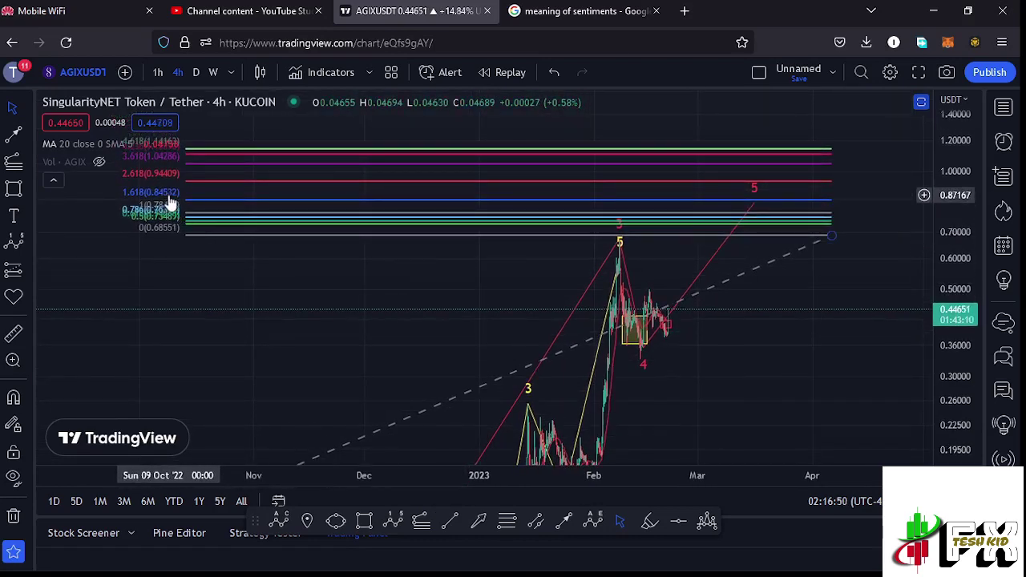
left_click(754, 210)
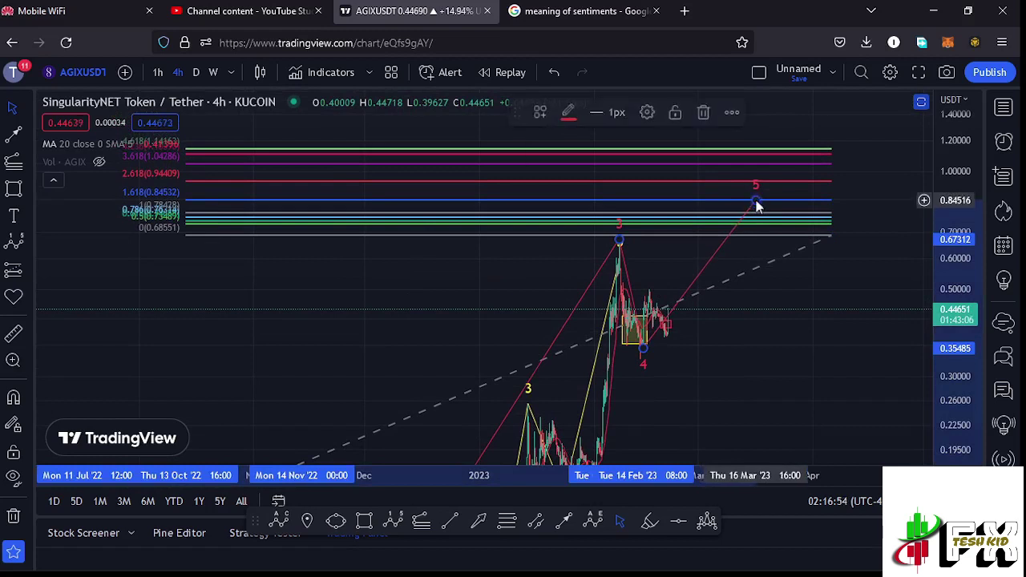
left_click(830, 239)
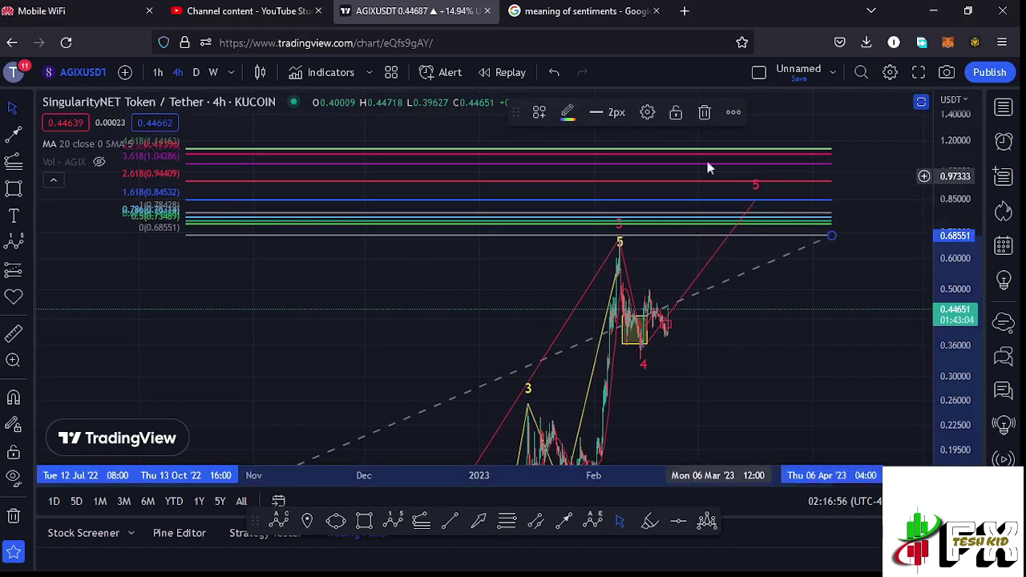
left_click(705, 114)
Draw an Elliott impulse wave from red wave 4 at about 0.362 up to a wave 5 at about 0.838 and colour it yellow.
scroll(638, 377, "up", 3)
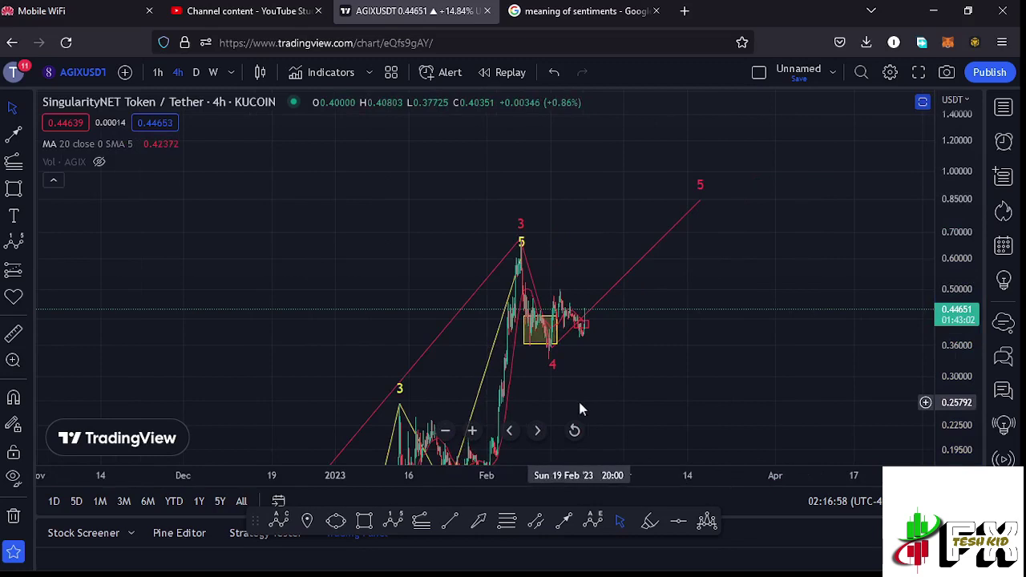
left_click_drag(578, 398, 742, 401)
left_click(392, 521)
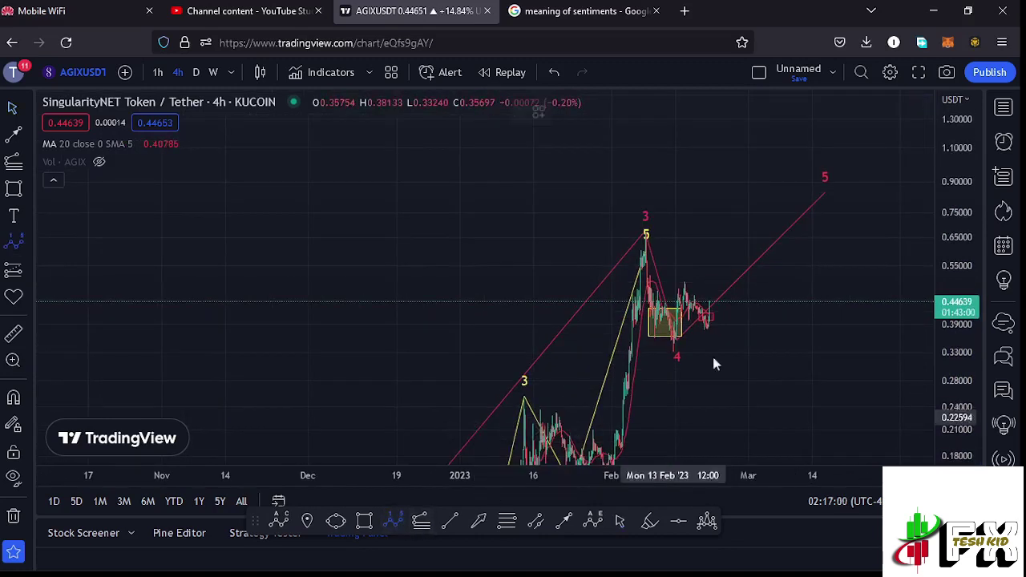
left_click(676, 337)
left_click(682, 273)
left_click(706, 298)
left_click(724, 239)
left_click(750, 258)
left_click(767, 194)
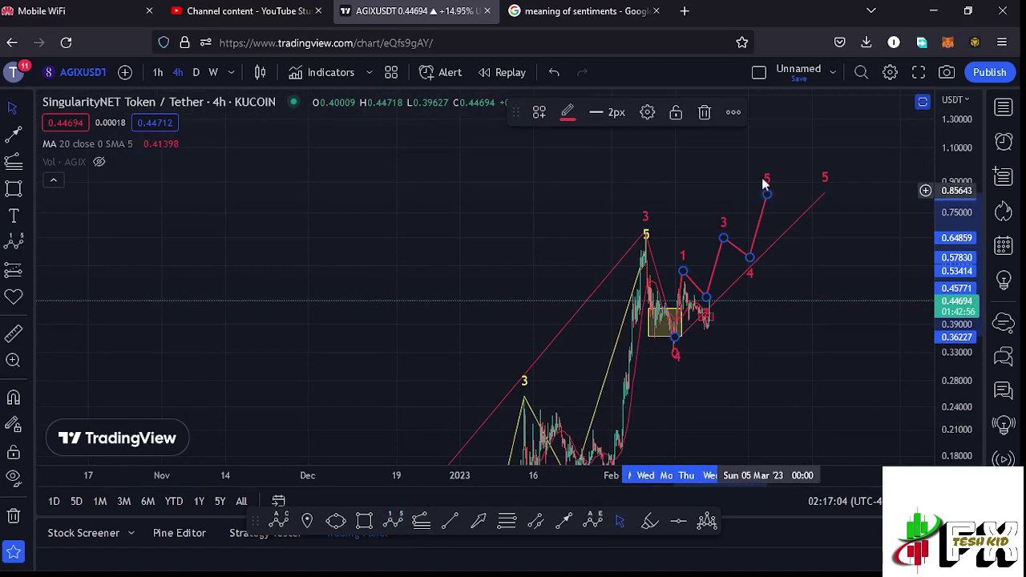
left_click(568, 113)
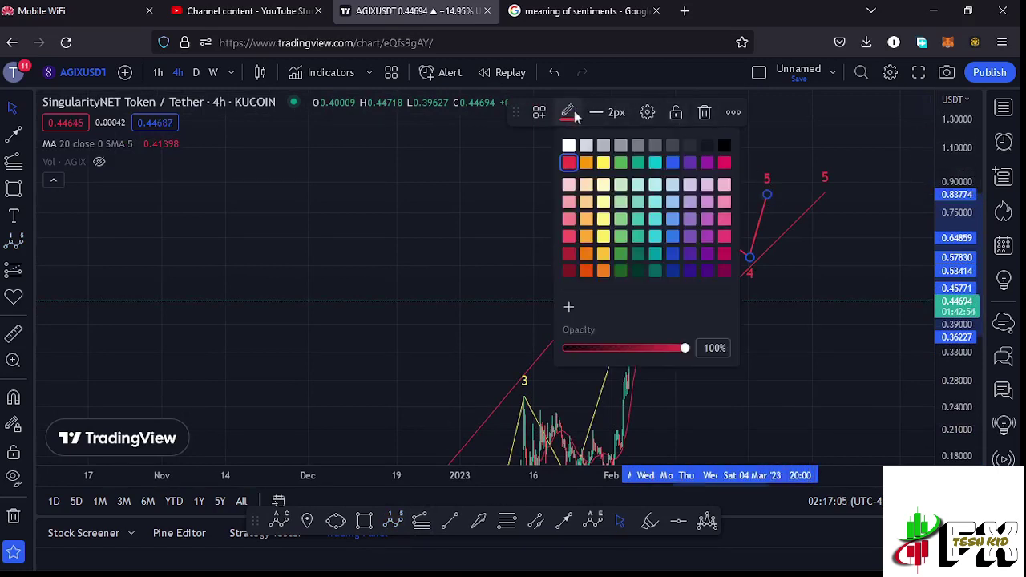
left_click(605, 164)
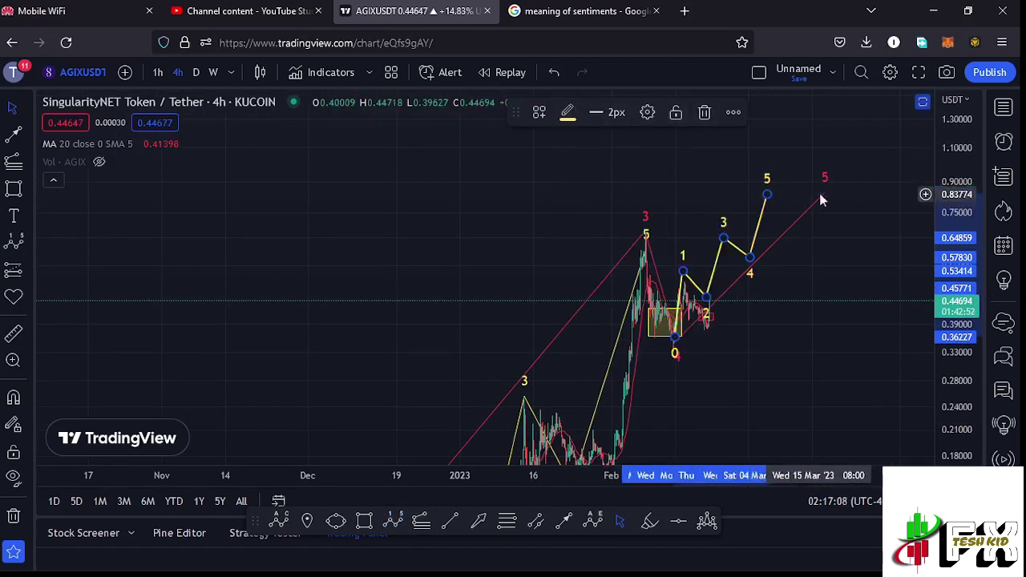
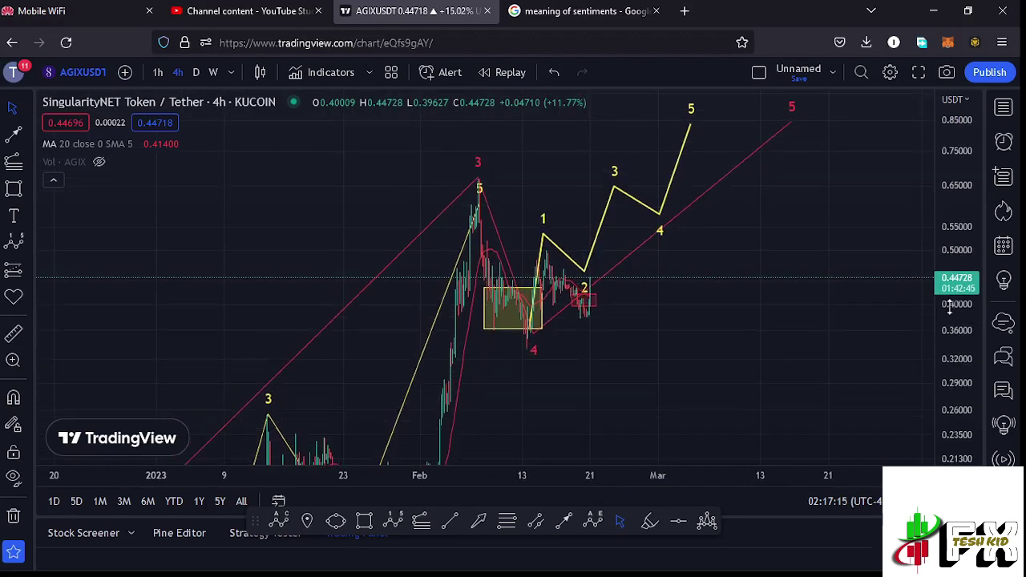
Replace the yellow impulse wave with one starting at about 0.332 and running through about 0.517, 0.376, 0.661 and 0.503 to about 0.673.
left_click(616, 183)
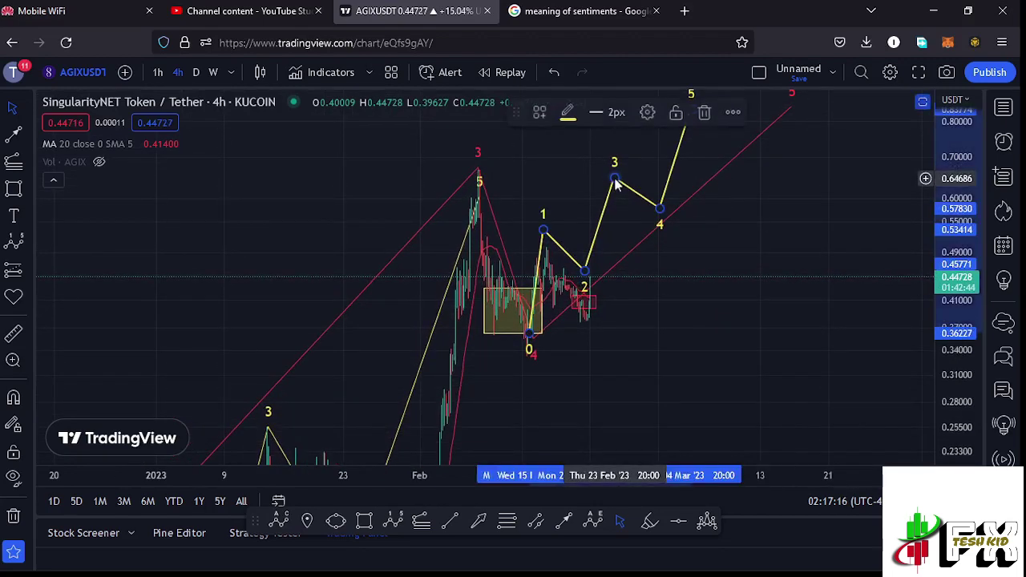
left_click(705, 113)
mouse_move(788, 263)
left_mouse_down()
mouse_move(701, 316)
mouse_move(596, 335)
left_mouse_up()
left_click_drag(557, 371, 667, 375)
scroll(650, 380, "up", 2)
left_click_drag(982, 321, 835, 347)
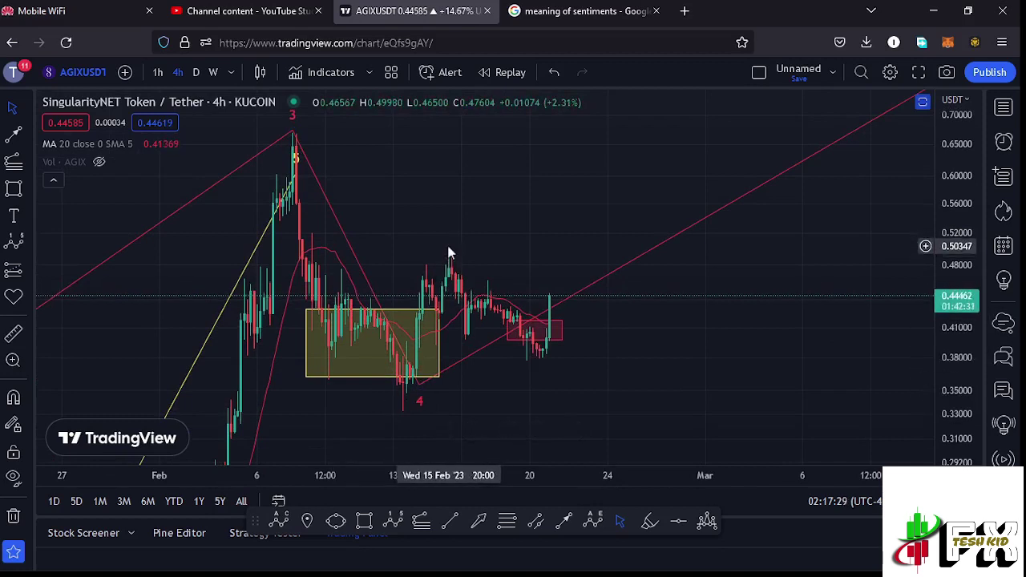
left_click(392, 521)
left_click(387, 412)
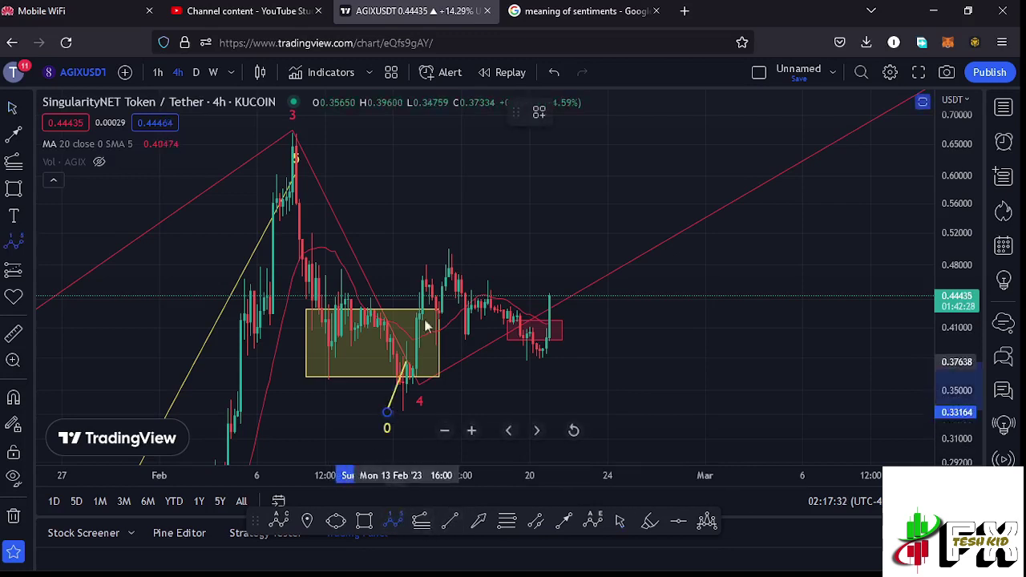
left_click(451, 238)
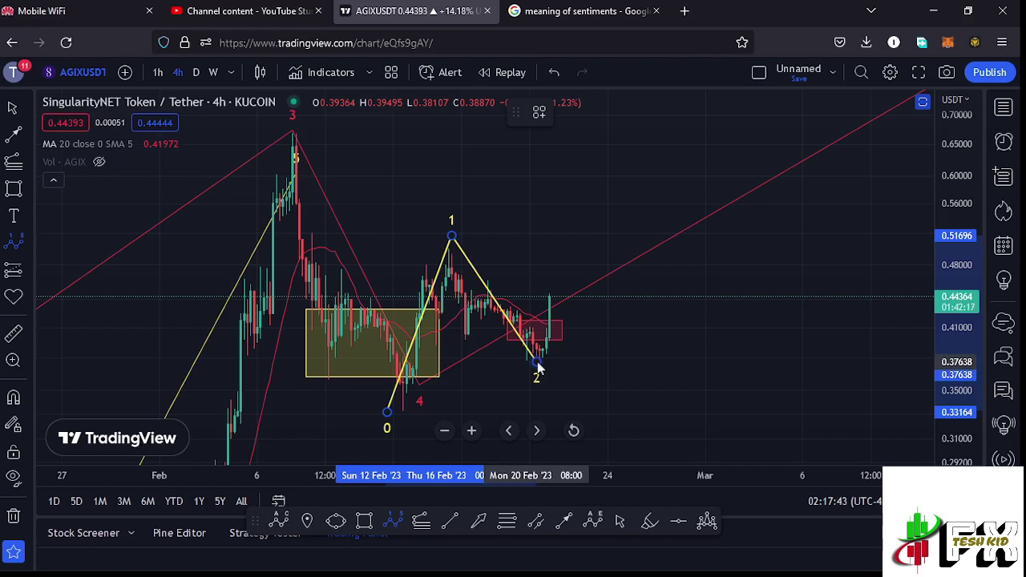
left_click(537, 363)
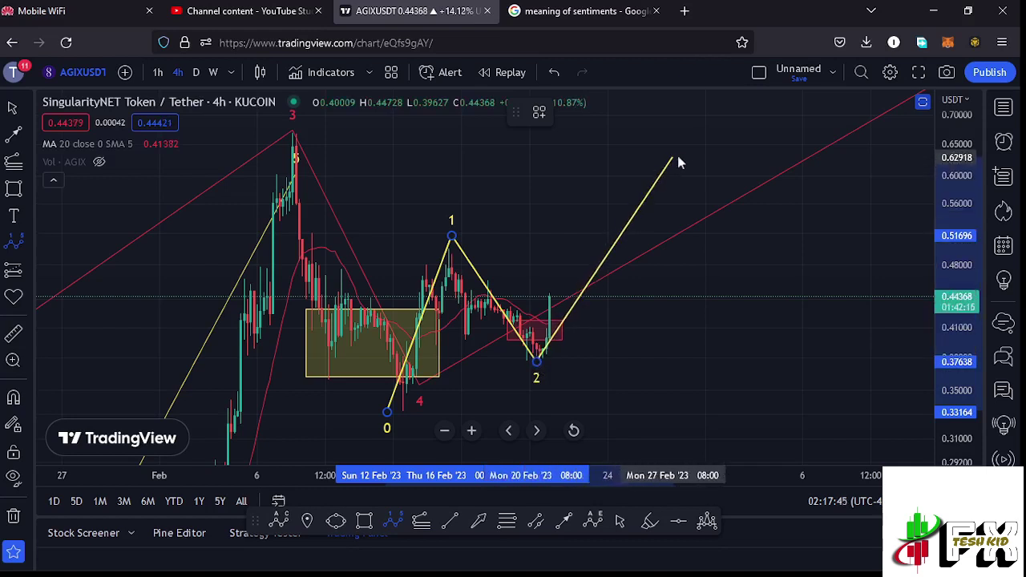
left_click(708, 139)
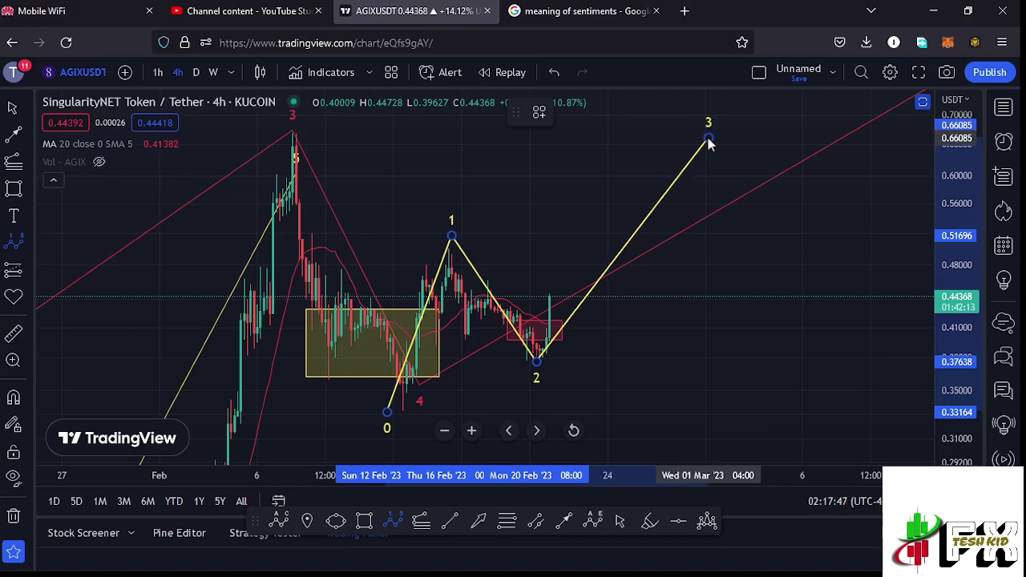
left_click(744, 245)
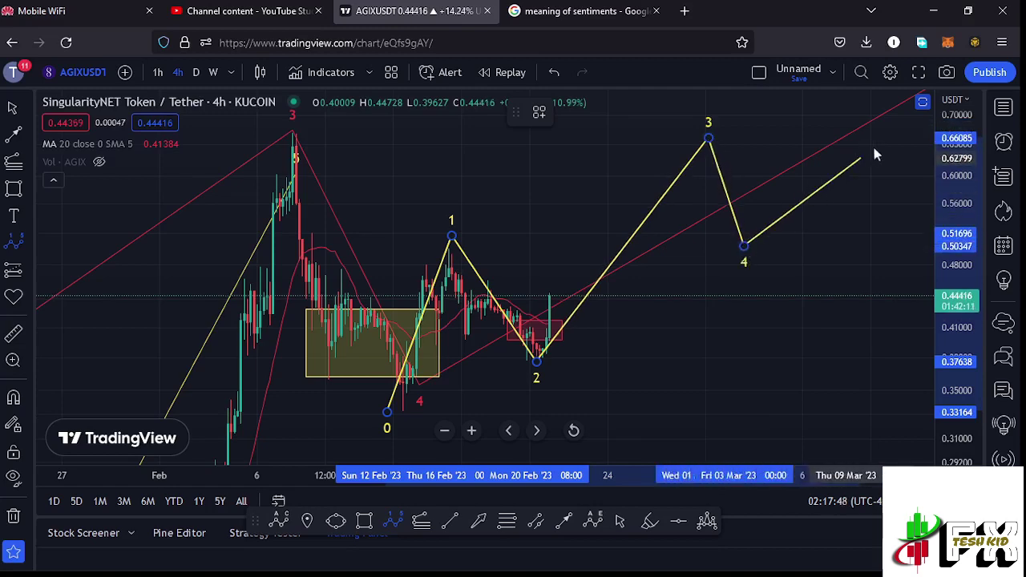
left_click(886, 130)
Draw a Fibonacci retracement from the 13 February low at about 0.33289 to the yellow wave 1 price high at about 0.50252.
scroll(735, 331, "up", 2)
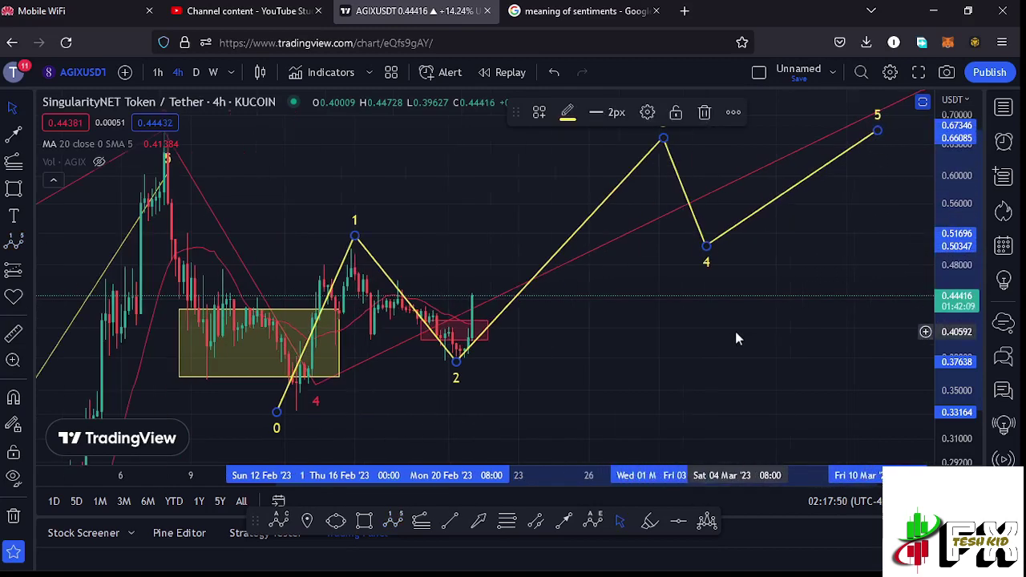
left_click_drag(559, 380, 671, 359)
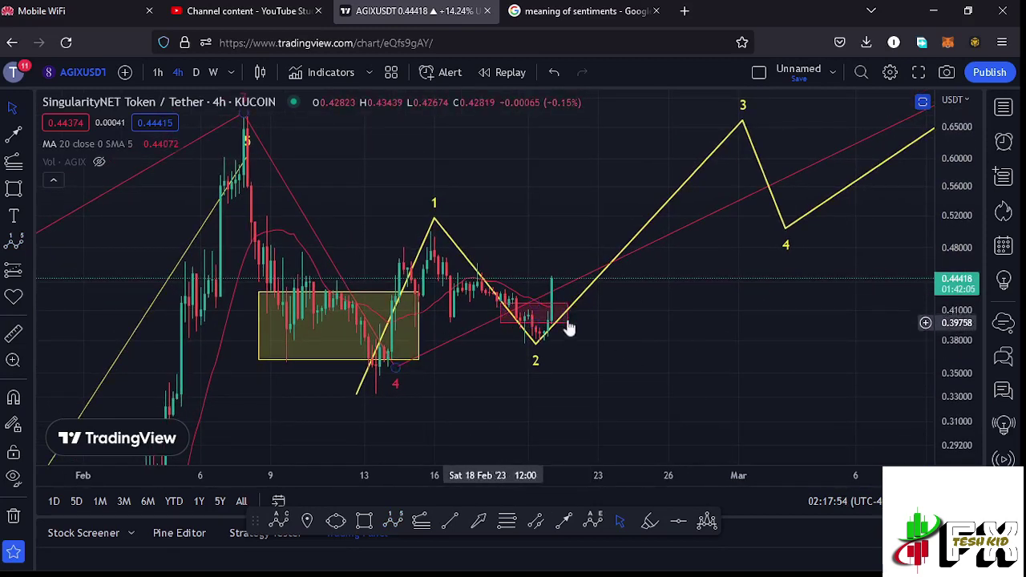
left_click(506, 522)
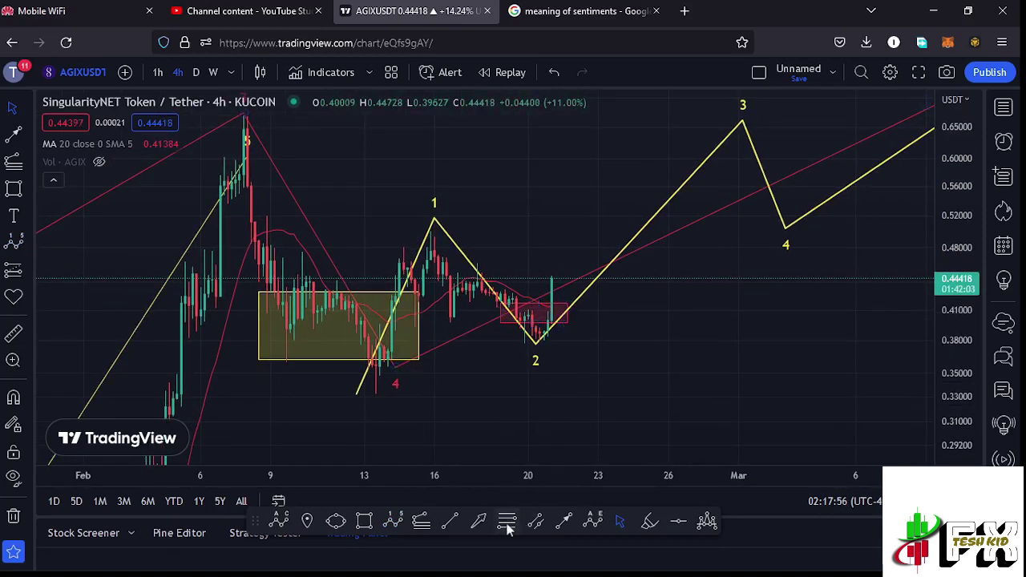
left_click(372, 391)
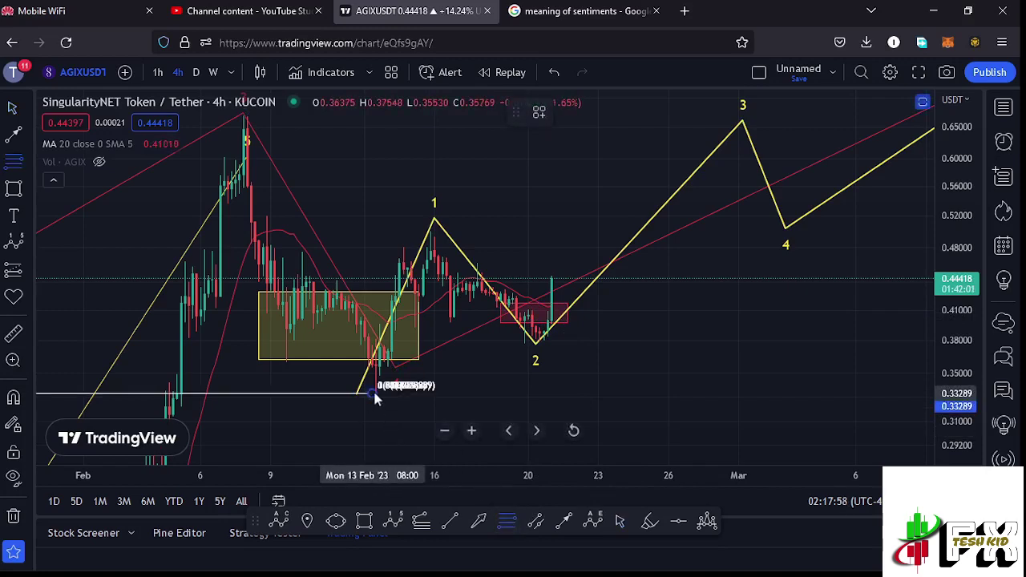
left_click(754, 230)
Extend the lower edge of the red support rectangle down to about 0.371 and delete the Fibonacci retracement.
left_click_drag(965, 307, 888, 329)
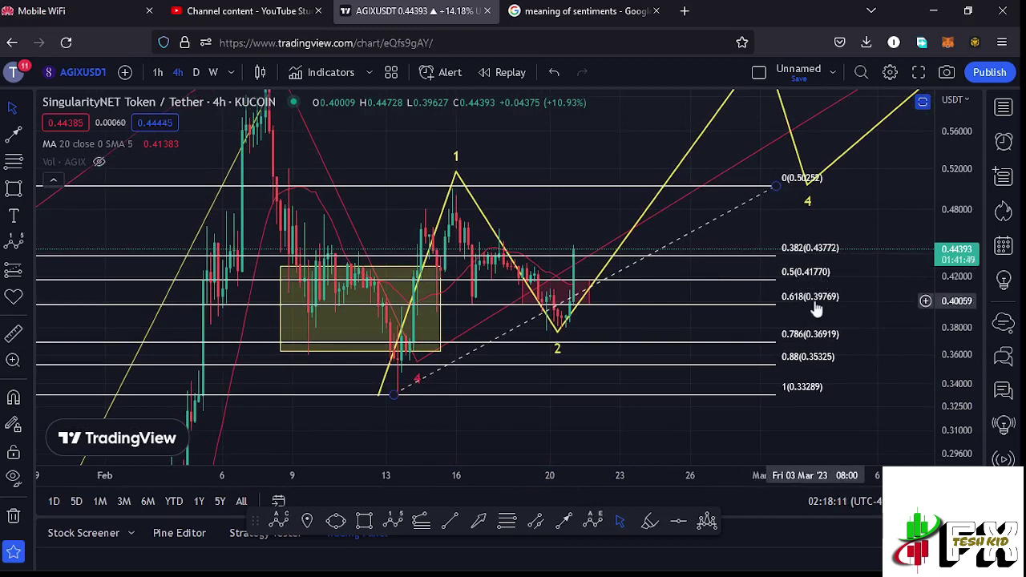
left_click_drag(630, 335, 657, 342)
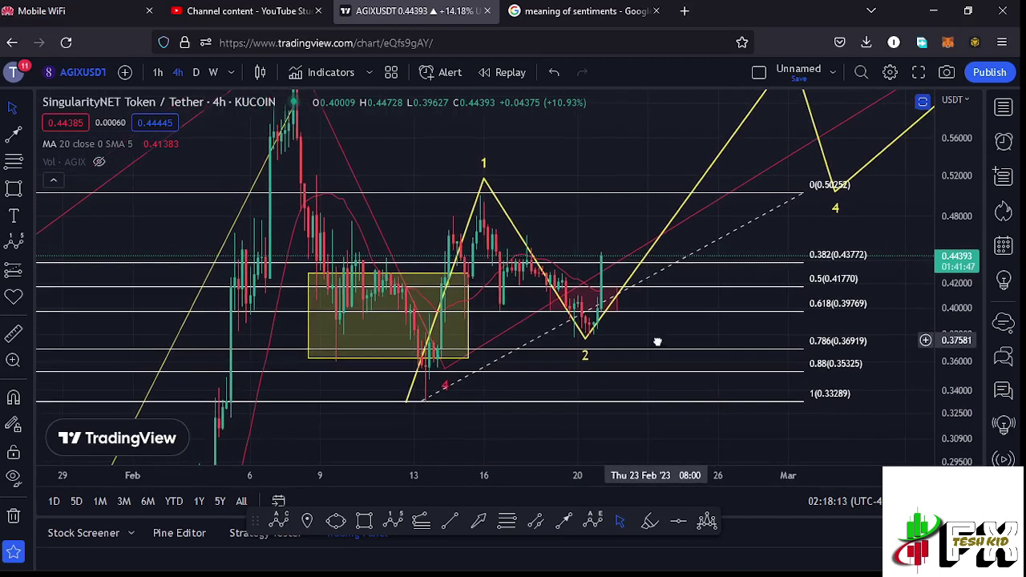
left_click(589, 309)
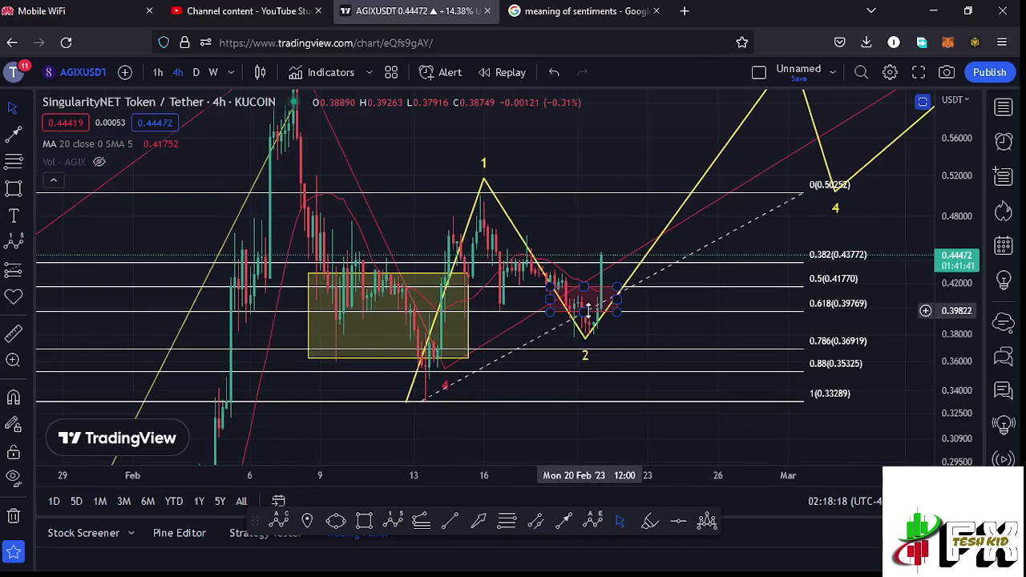
left_click_drag(589, 309, 588, 345)
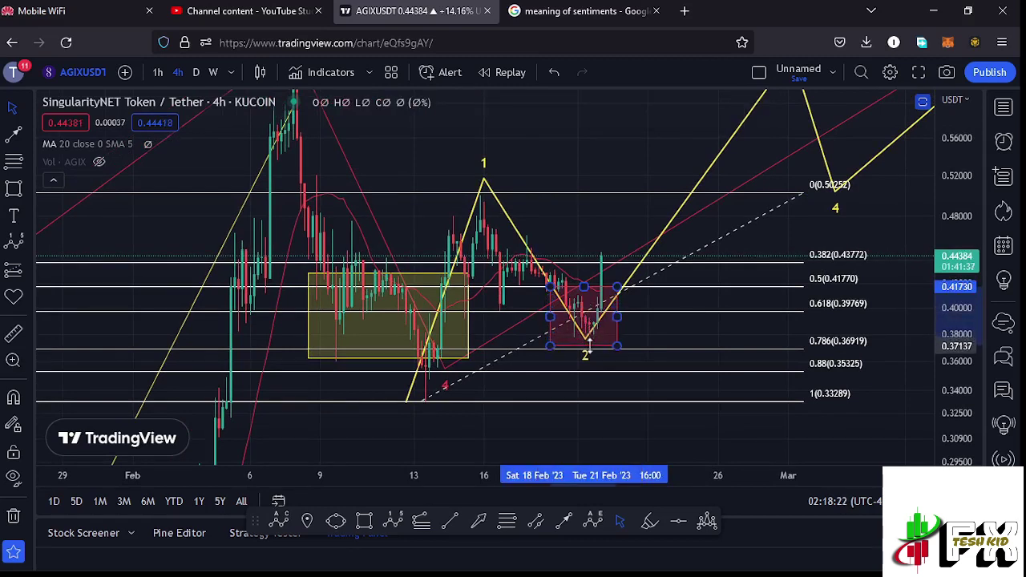
left_click(660, 339)
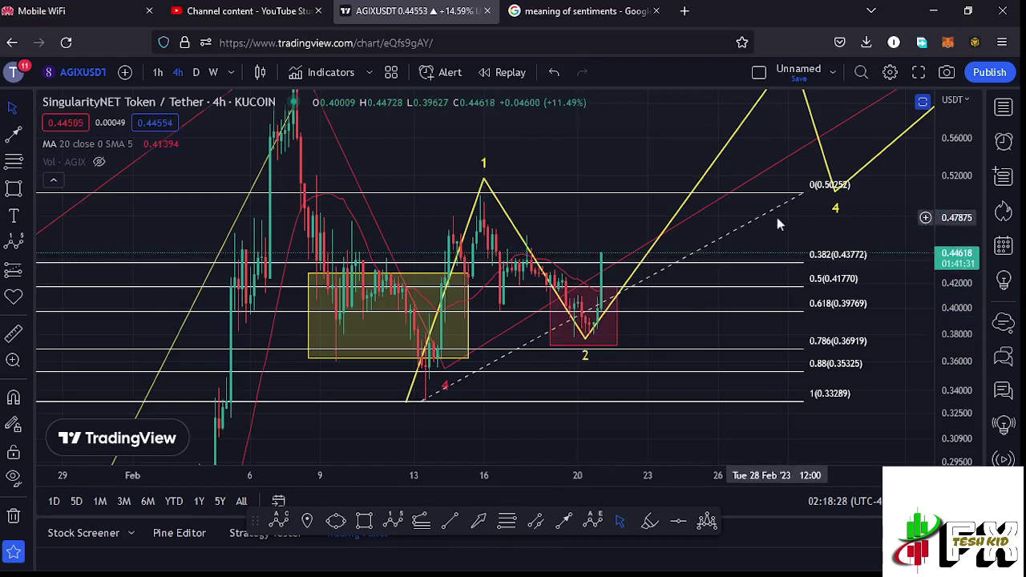
left_click(802, 196)
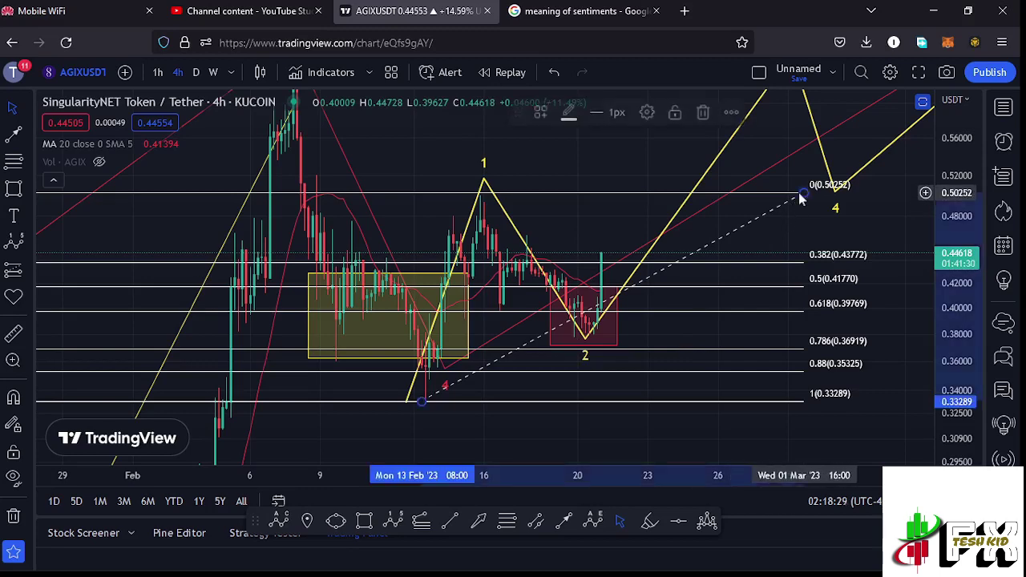
left_click(709, 115)
Draw a trend-based Fibonacci extension from the 13 February low (about 0.33347) through the wave 1 high (about 0.50246) to wave 2 (about 0.37731).
left_click_drag(771, 294, 673, 342)
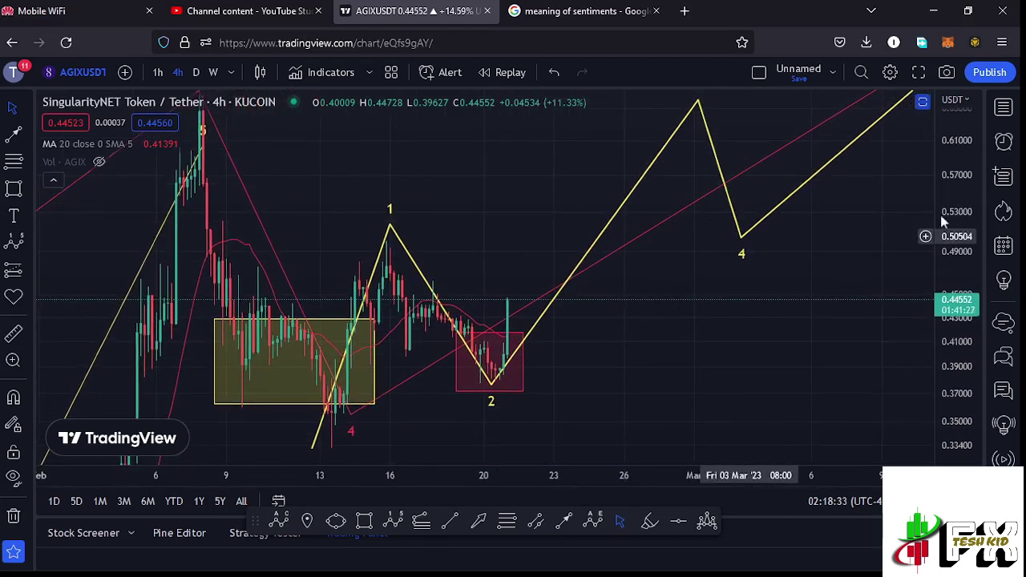
left_click_drag(969, 180, 970, 206)
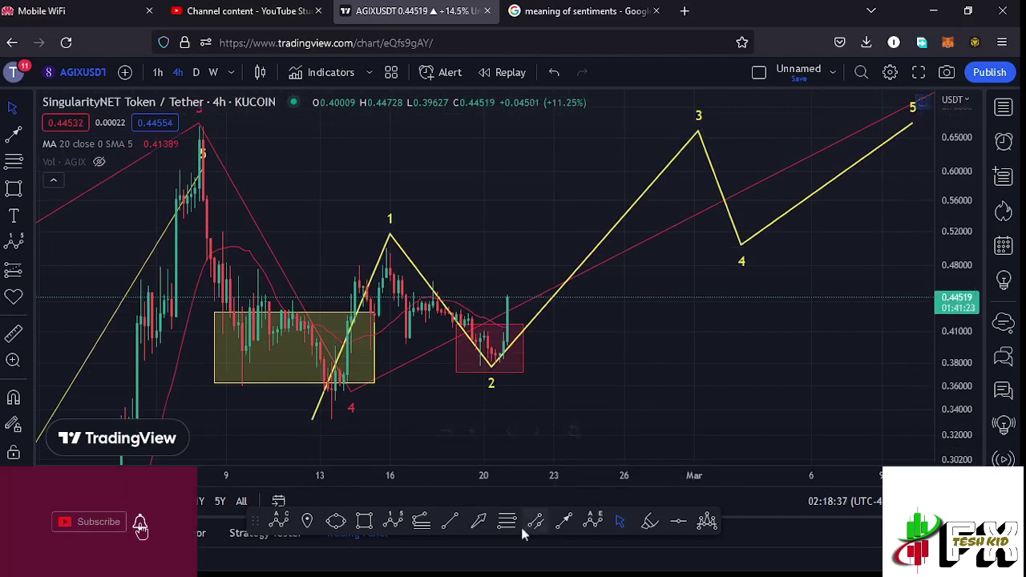
left_click(420, 523)
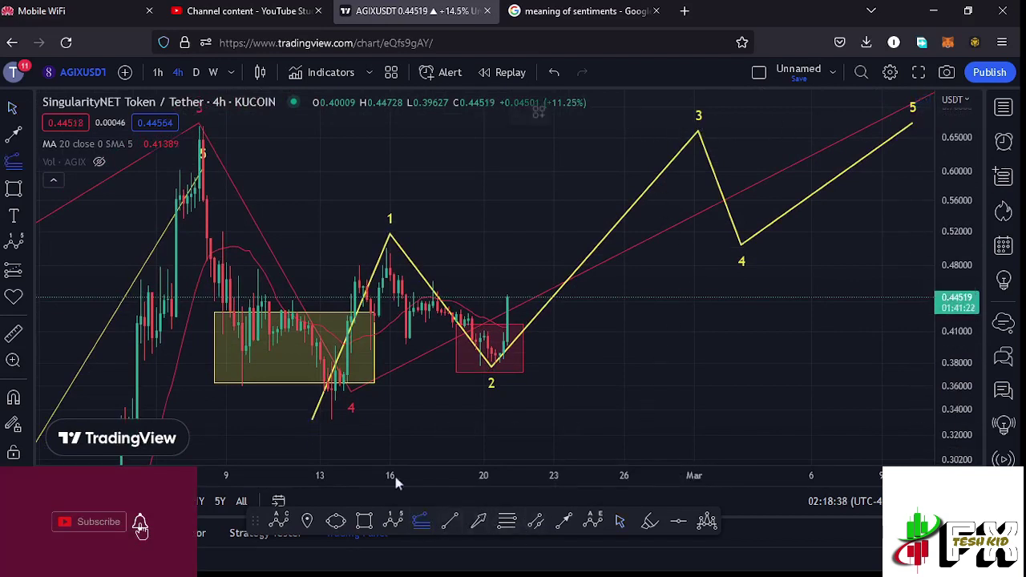
left_click(331, 417)
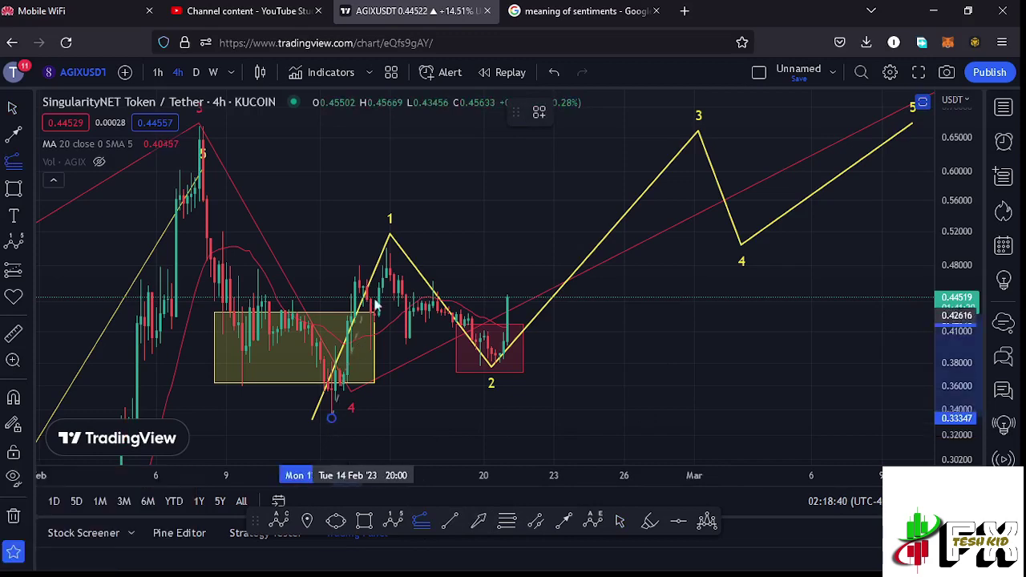
left_click(387, 249)
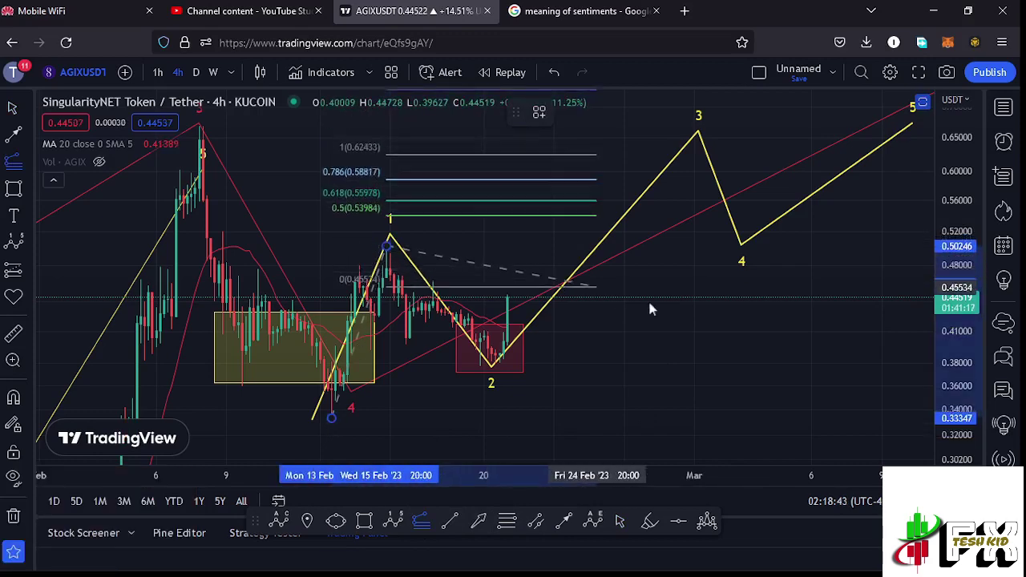
left_click(756, 362)
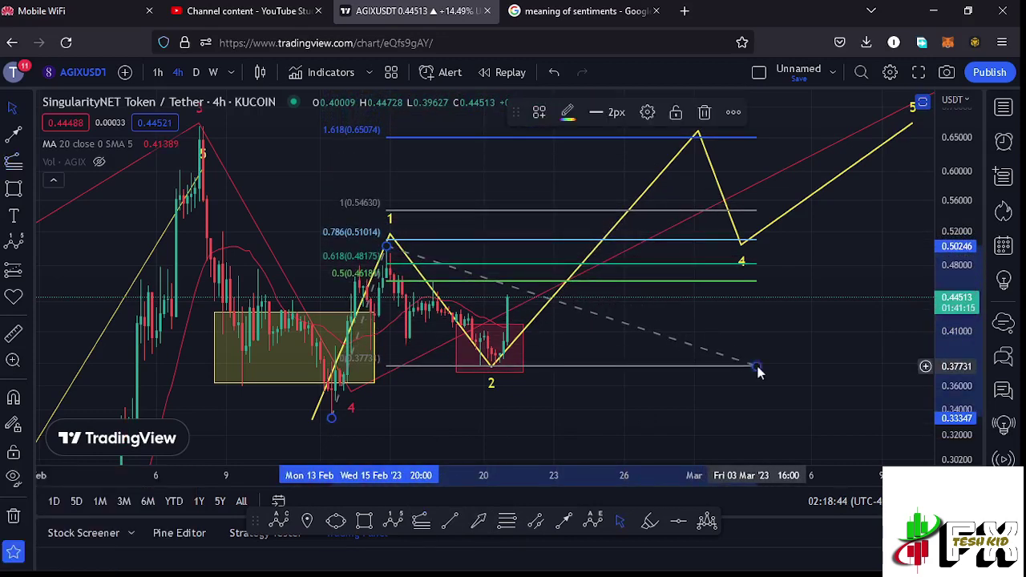
Move the yellow wave 3 point to about 0.654, near the 1.618 extension level, and delete the Fibonacci extension.
left_click_drag(795, 317, 784, 351)
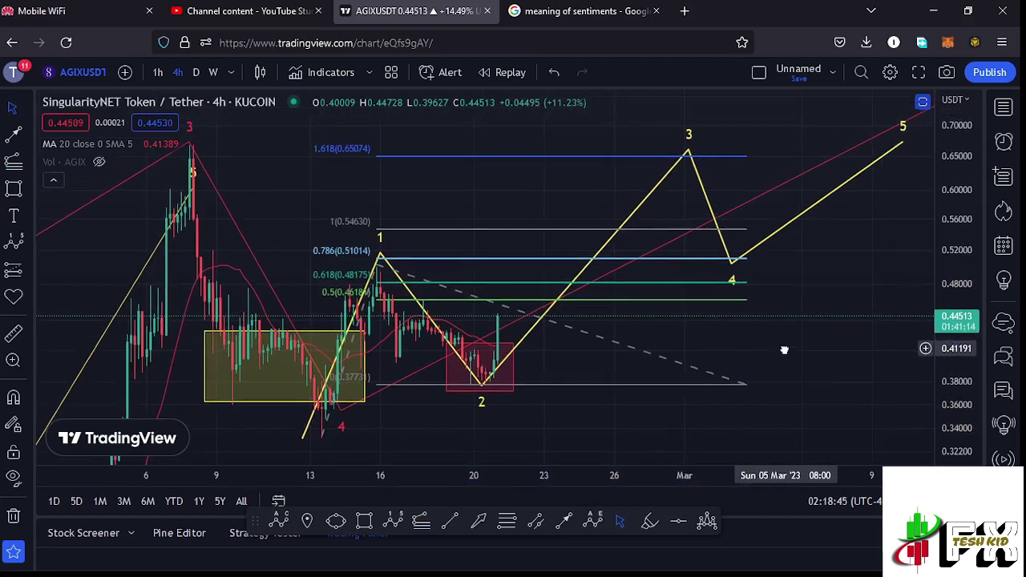
left_click(683, 159)
left_click_drag(682, 161, 682, 162)
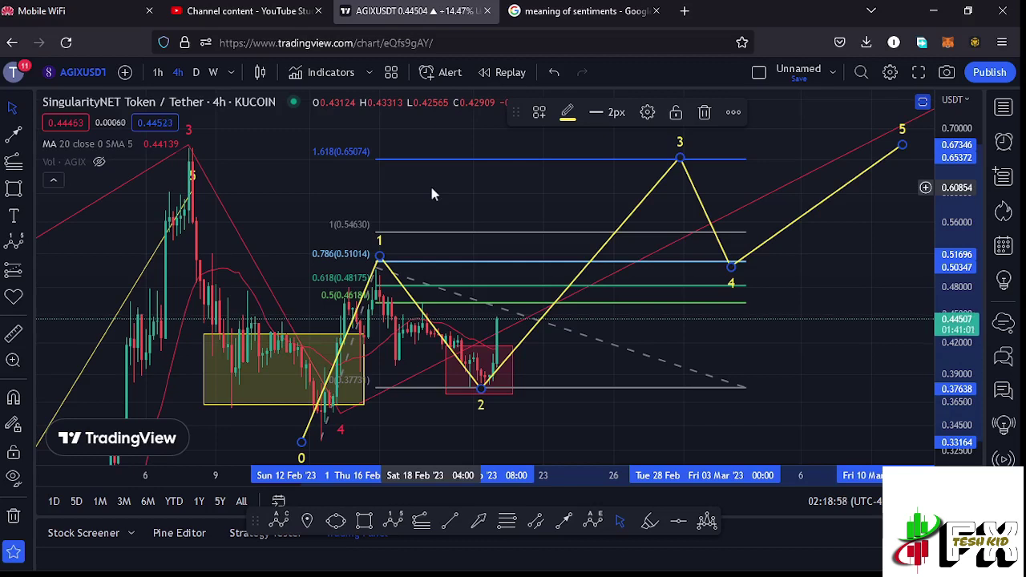
left_click(746, 388)
left_click(705, 113)
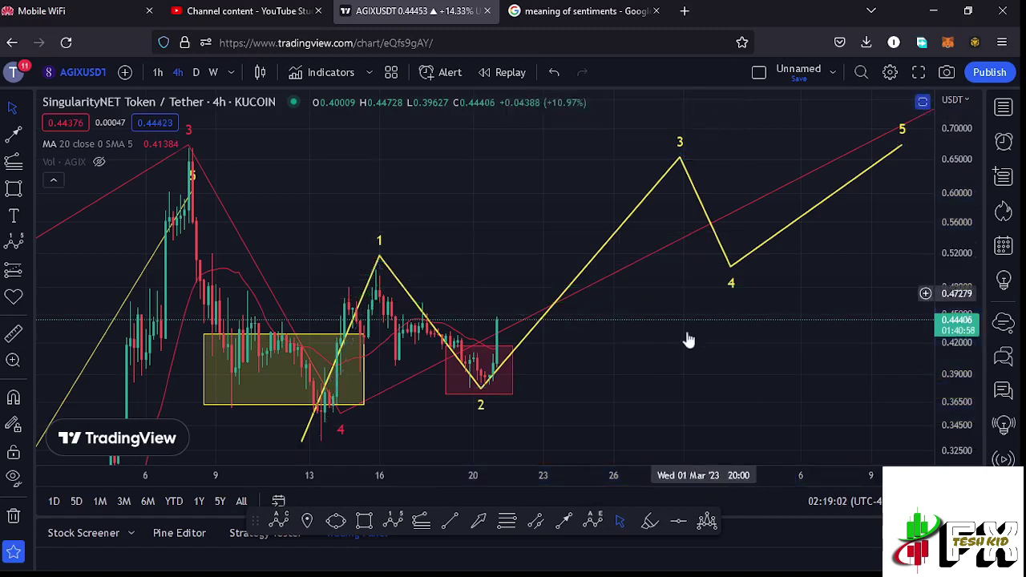
scroll(689, 352, "left", 5)
scroll(706, 386, "up", 2)
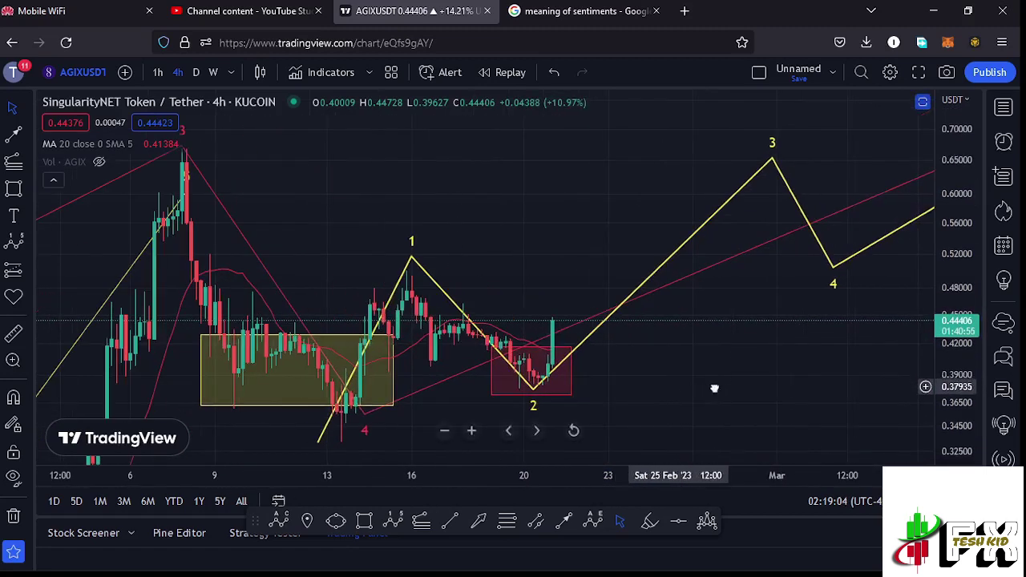
scroll(689, 377, "left", 2)
left_click(600, 353)
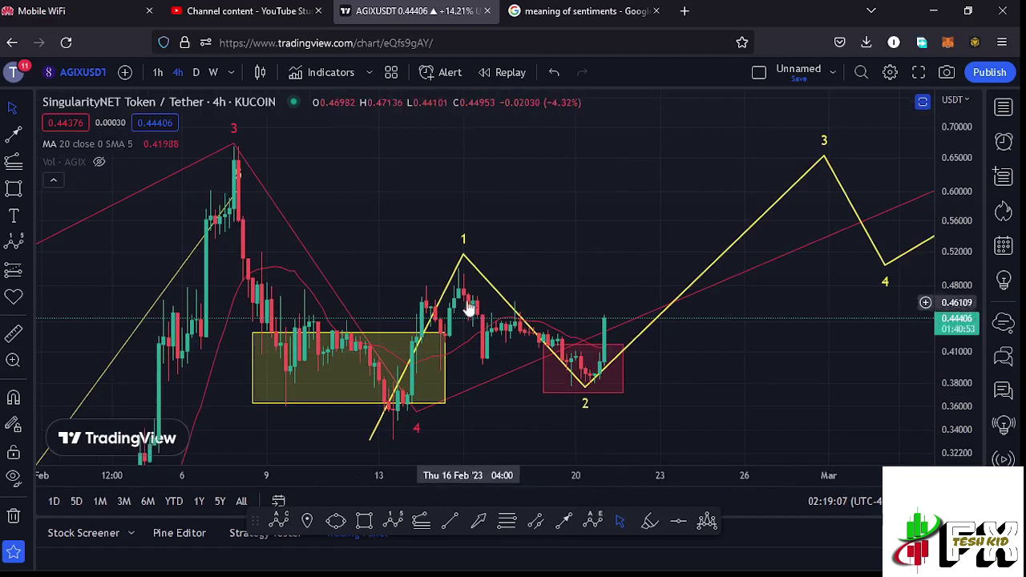
left_click(457, 275)
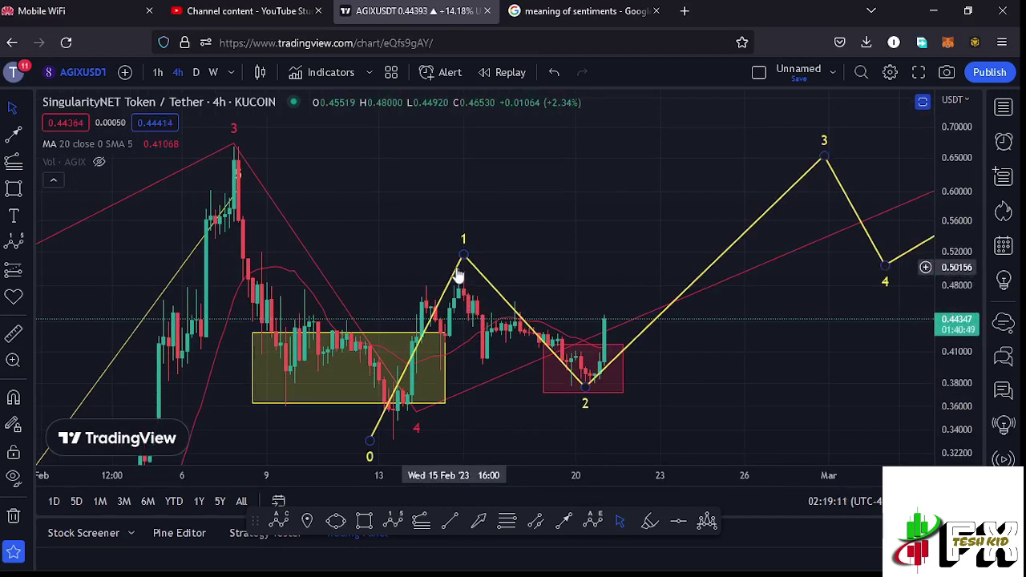
Draw a yellow arrow rising from the latest candle at about 0.416 on 21 February to about 0.532 on 22 February 16:00.
left_click(550, 298)
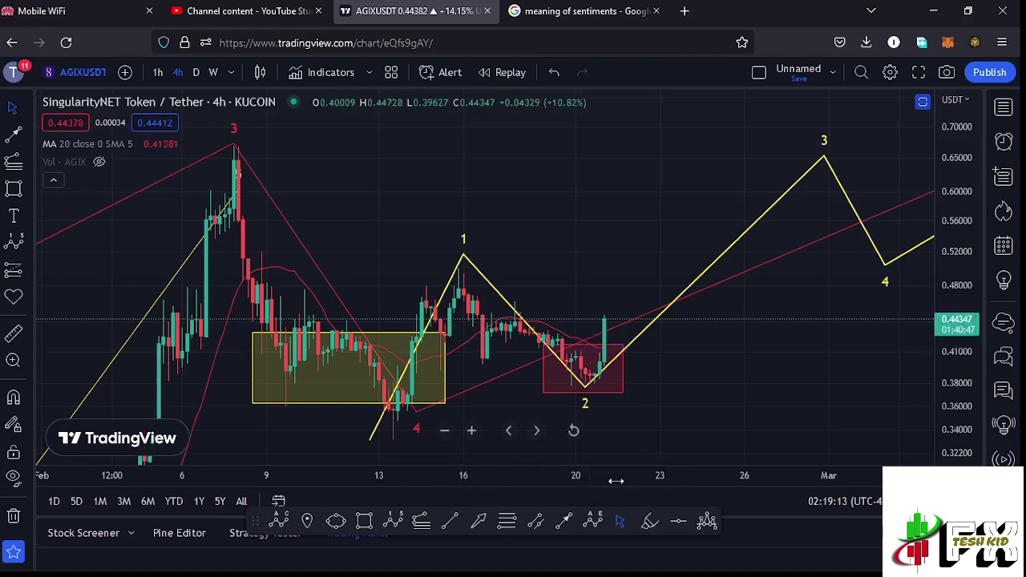
left_click(565, 522)
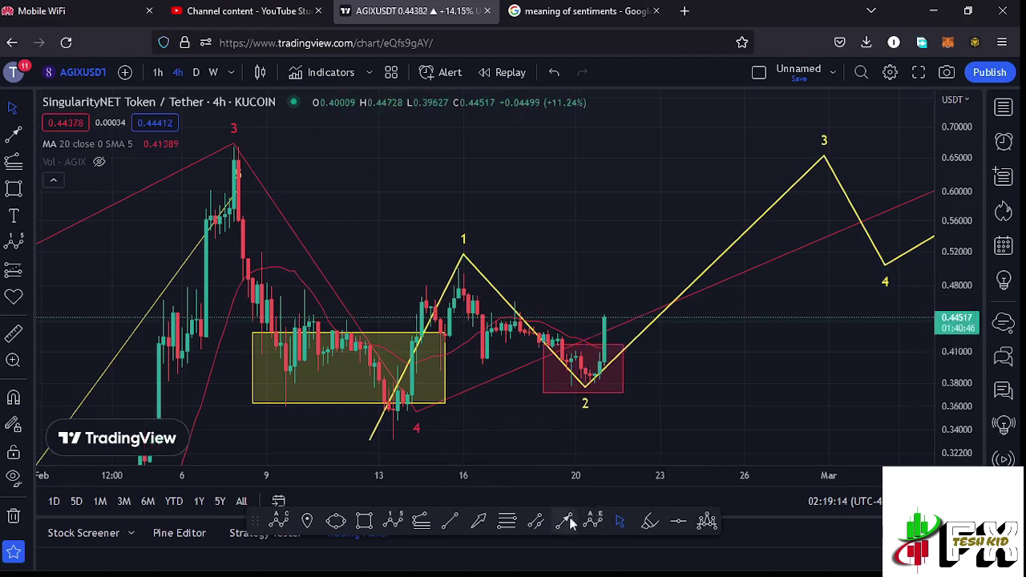
left_click(607, 353)
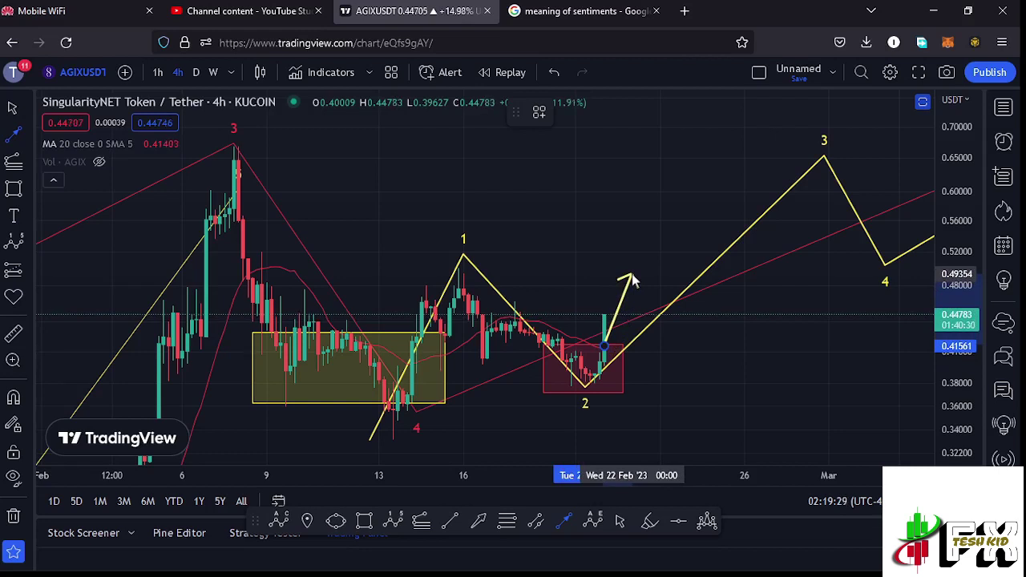
left_click(650, 246)
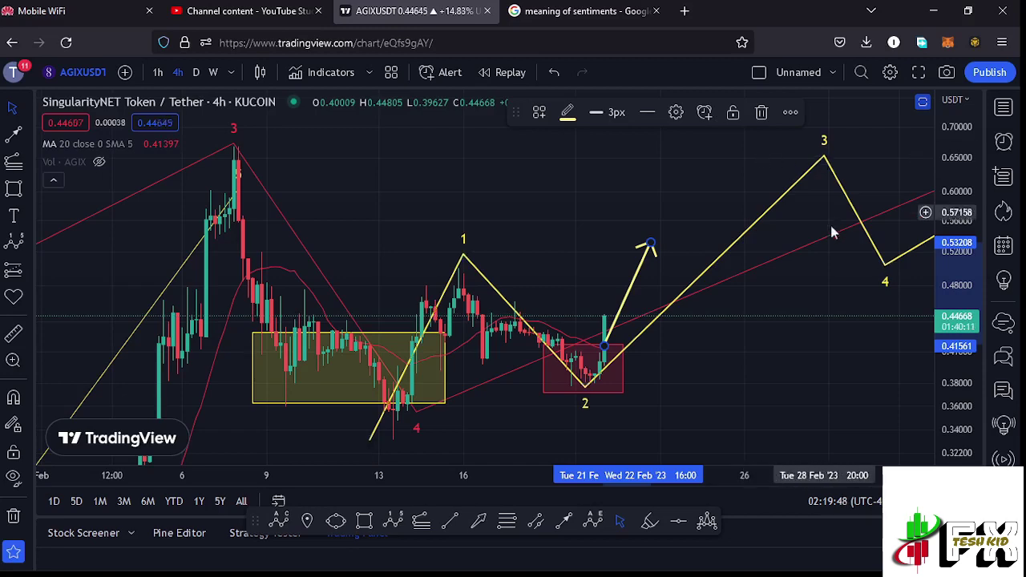
Examine the projected yellow waves 3 to 5 and the red wave 5 target, and return to the current price.
left_click_drag(810, 290, 662, 297)
scroll(856, 342, "right", 5)
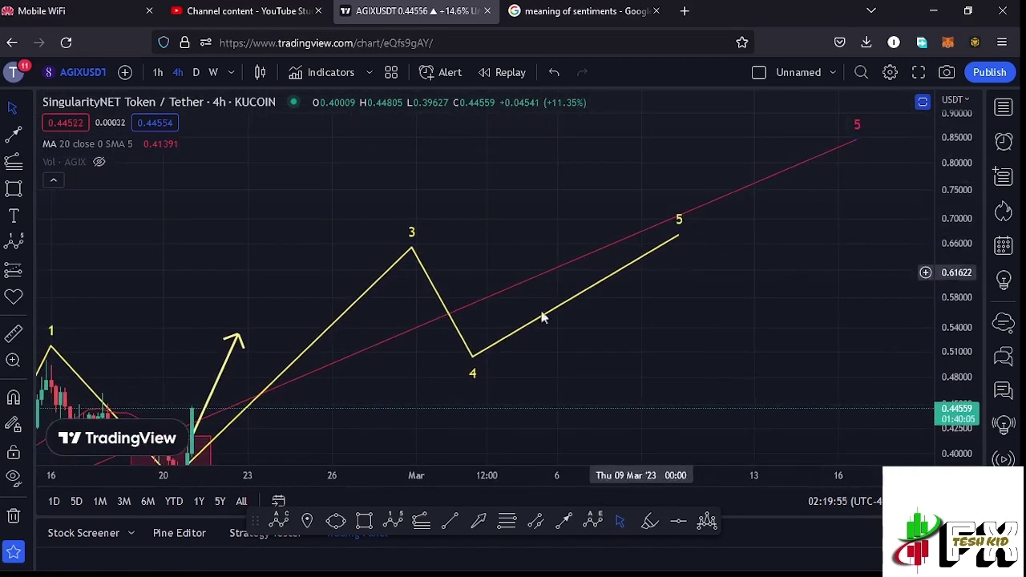
left_click_drag(439, 400, 679, 348)
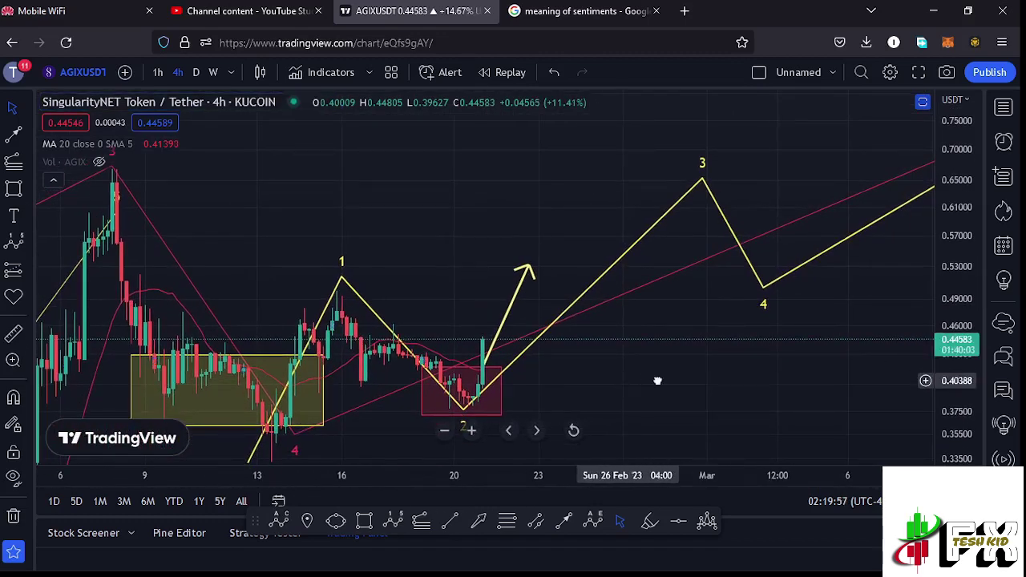
left_click_drag(658, 383, 765, 355)
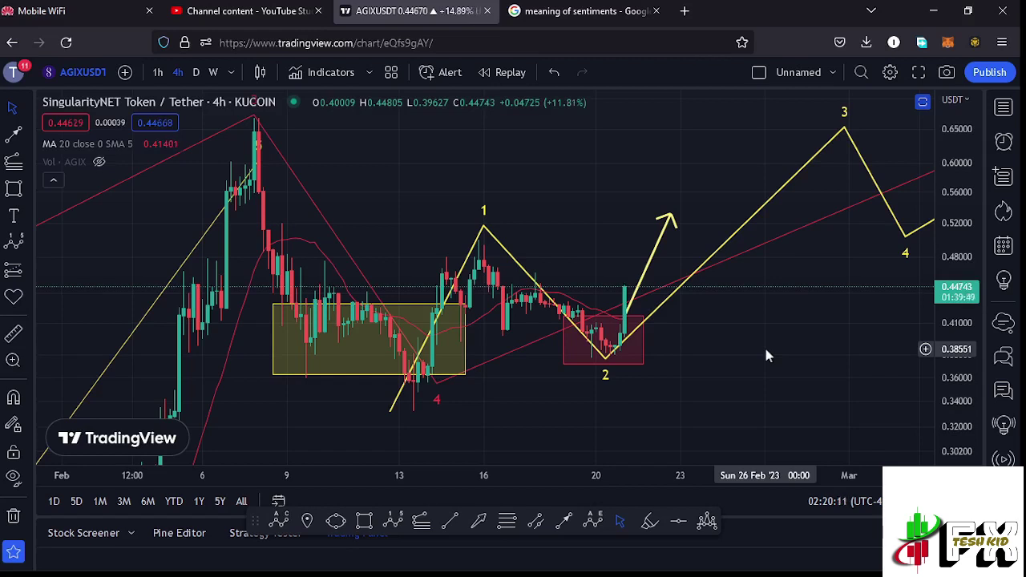
left_click_drag(777, 324, 728, 323)
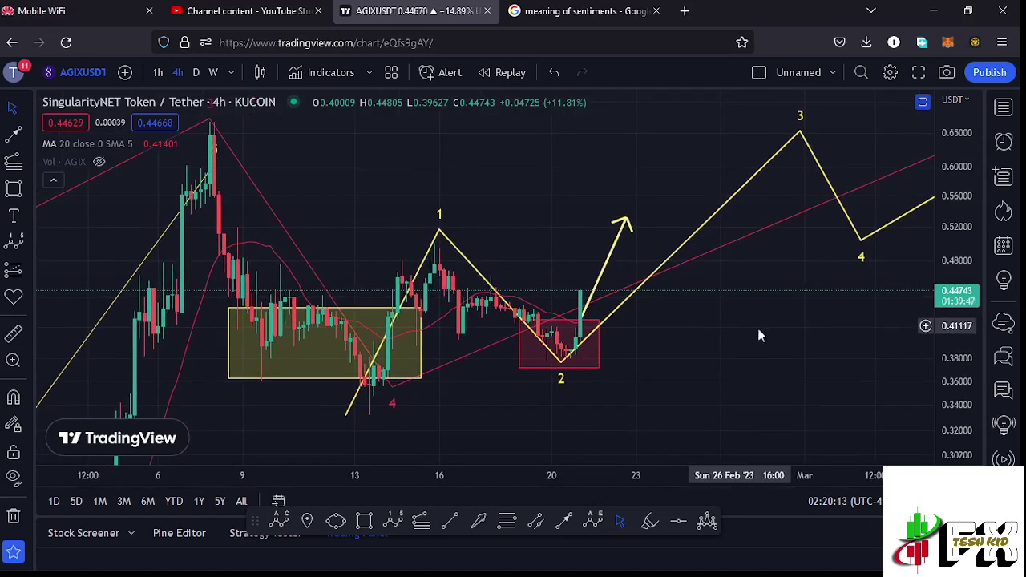
Bring back the indicator panes below the price chart and examine the RSI at full size.
scroll(732, 350, "down", 3)
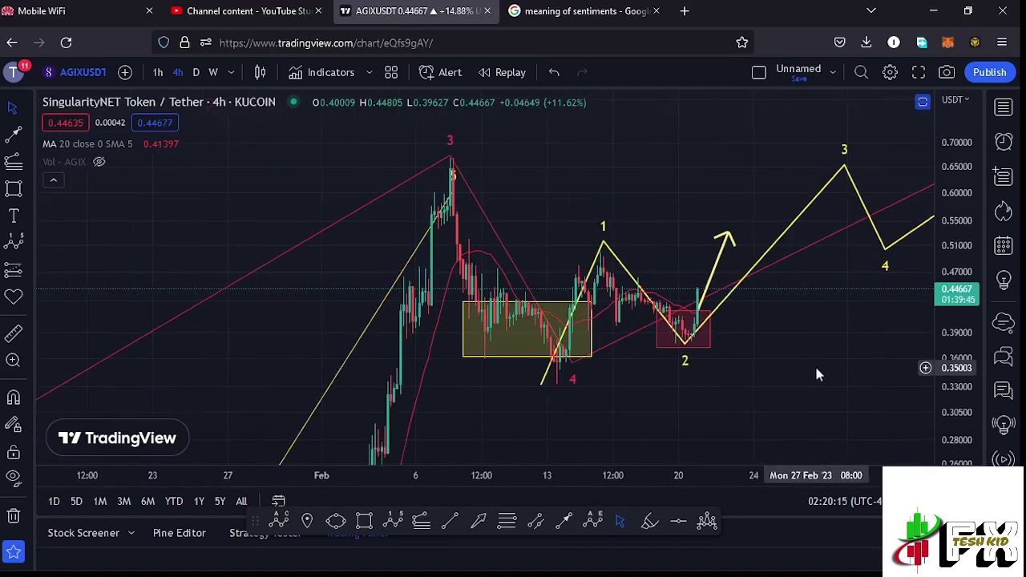
left_click_drag(817, 375, 731, 353)
double_click(730, 356)
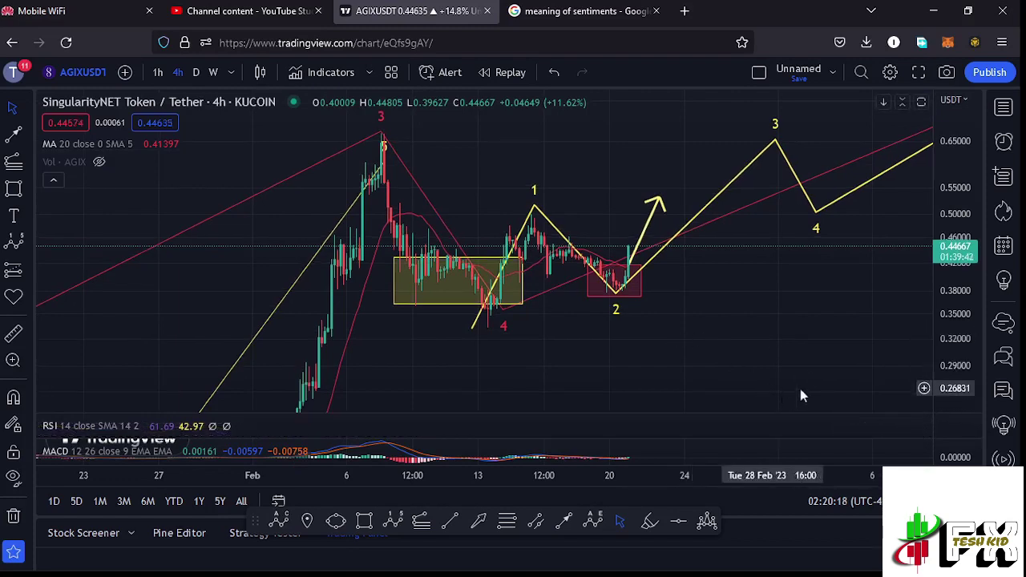
left_click(917, 430)
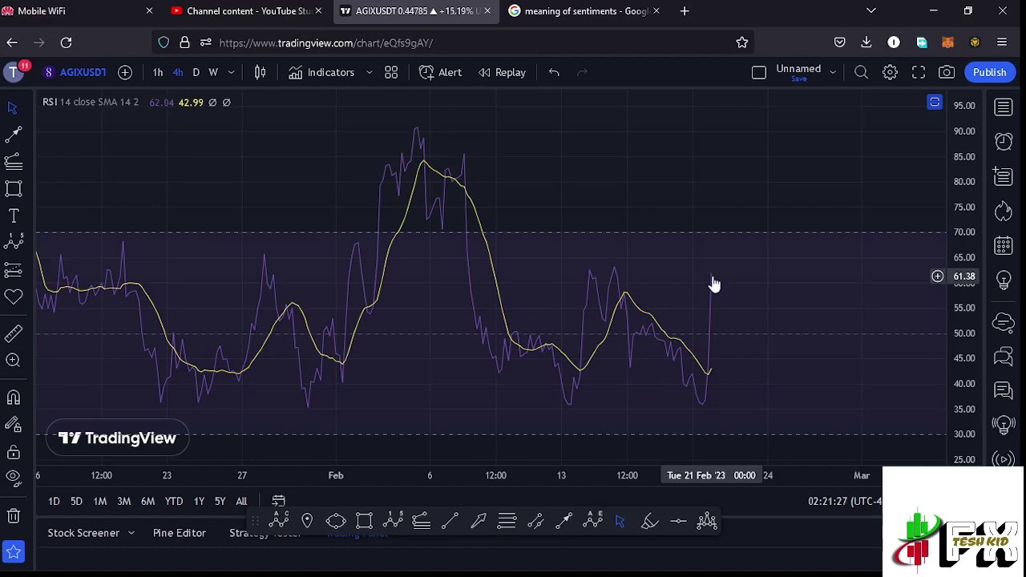
left_click(935, 102)
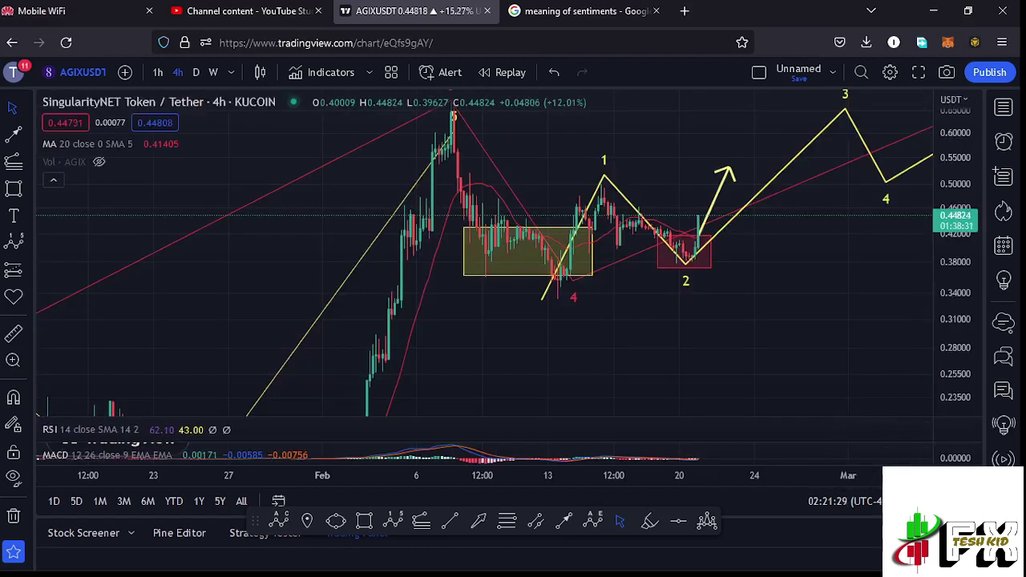
Examine the latest MACD crossover and histogram bars at full size, and return to the view with all panes.
left_click(923, 456)
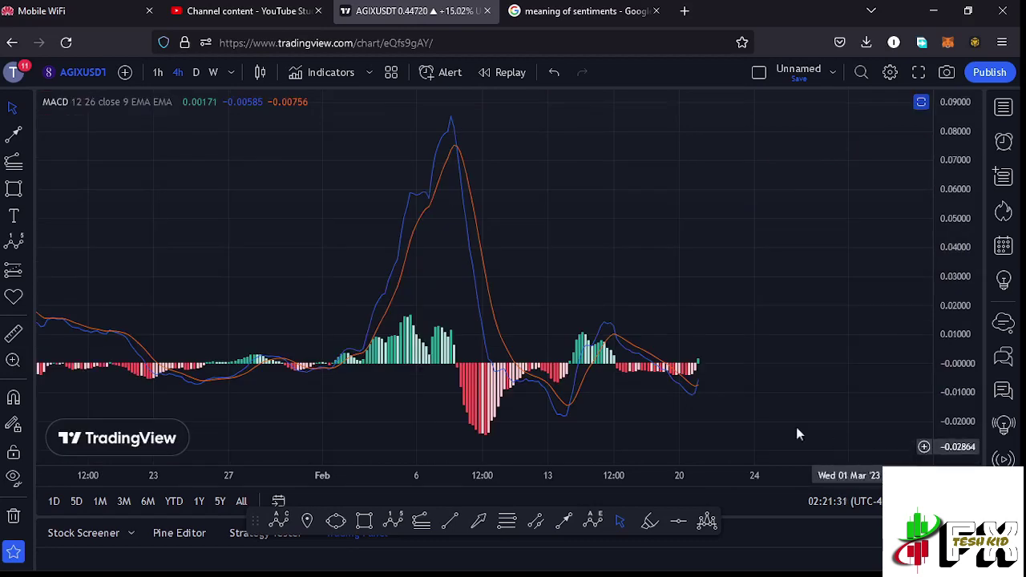
scroll(691, 421, "up", 2)
left_click_drag(658, 412, 719, 395)
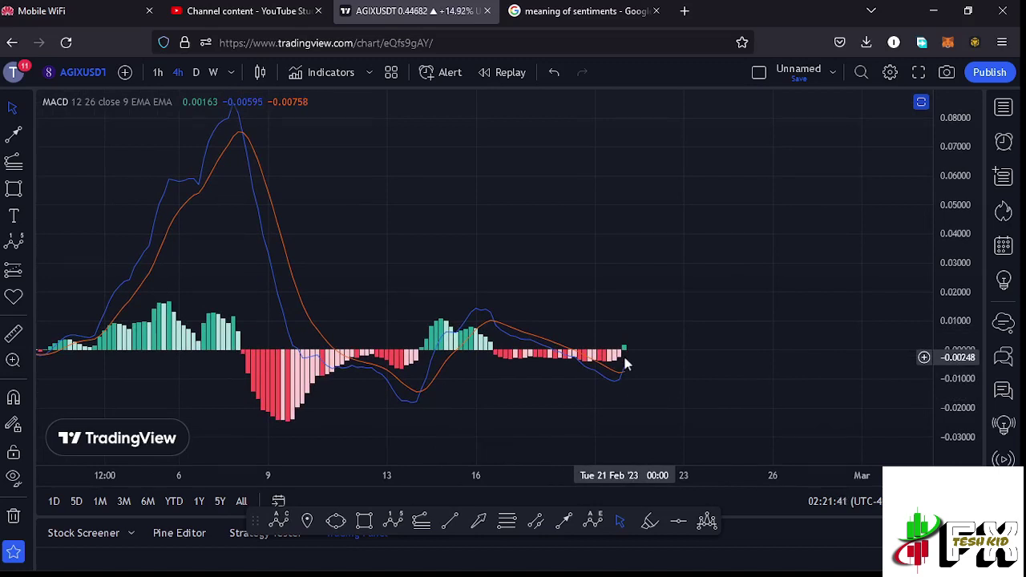
left_click(921, 103)
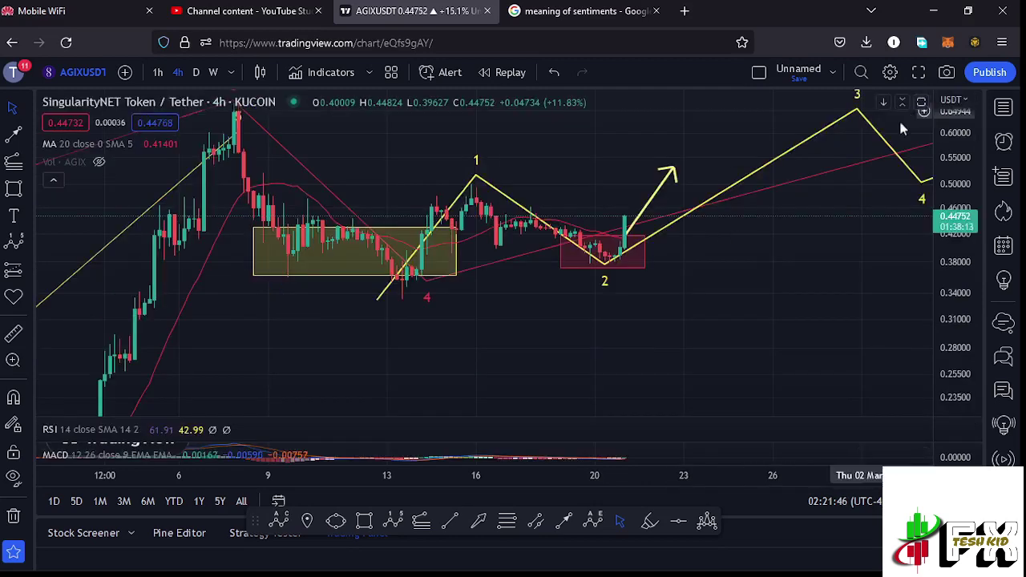
Show the volume bars on the price chart, examine them up to the latest candle, and hide them again.
scroll(489, 299, "down", 2)
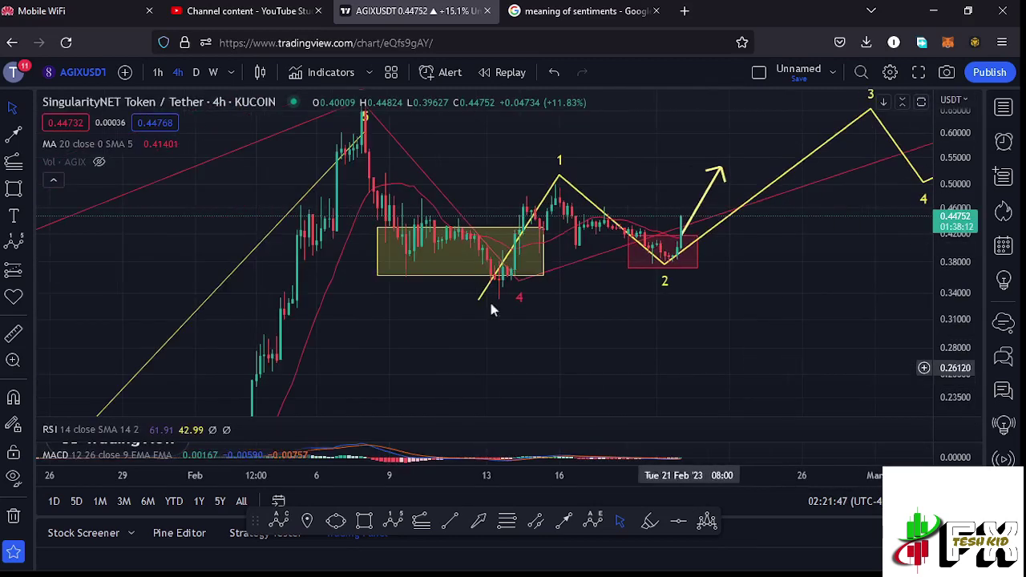
left_click(99, 163)
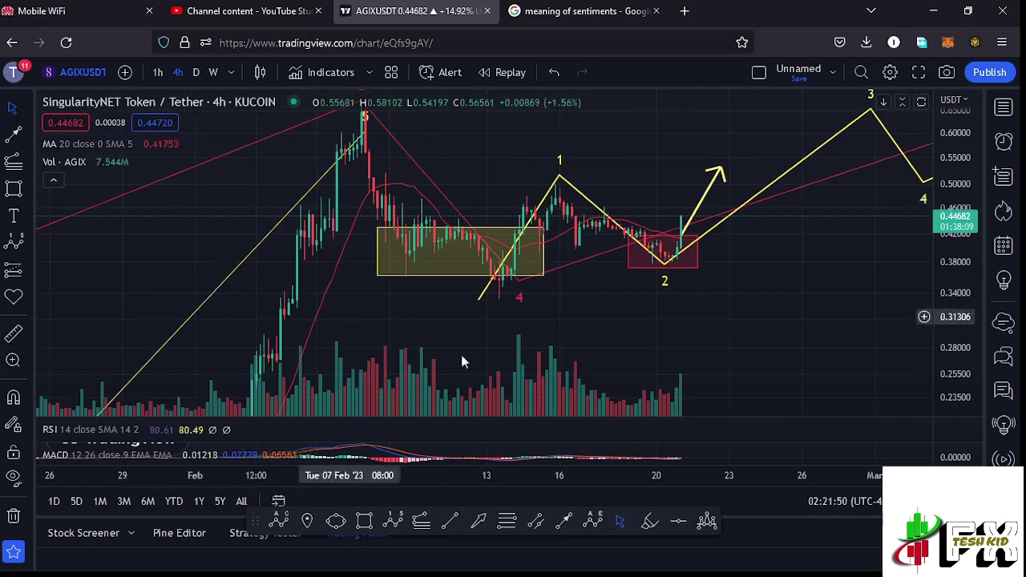
scroll(587, 385, "up", 2)
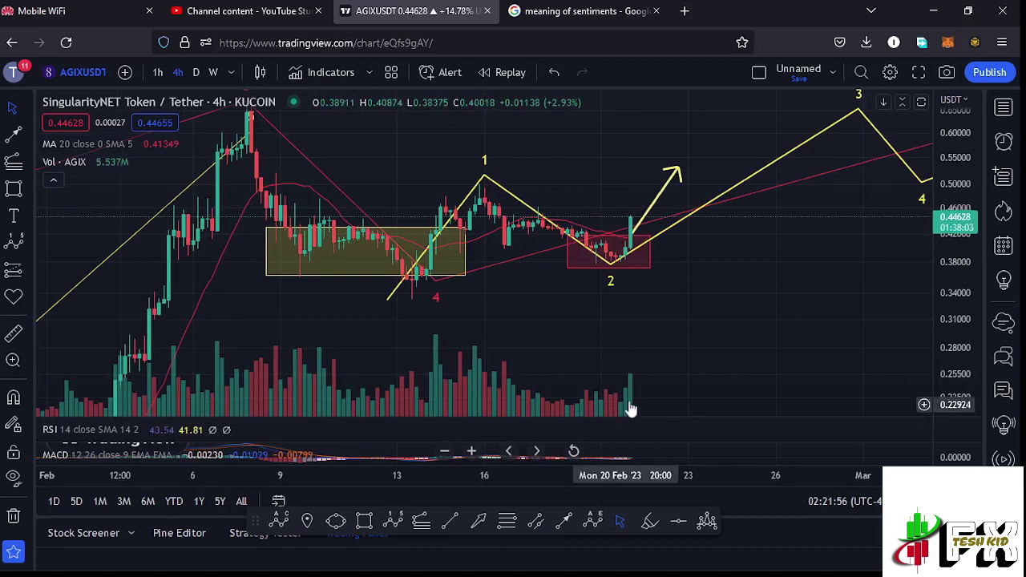
left_click_drag(705, 304, 649, 348)
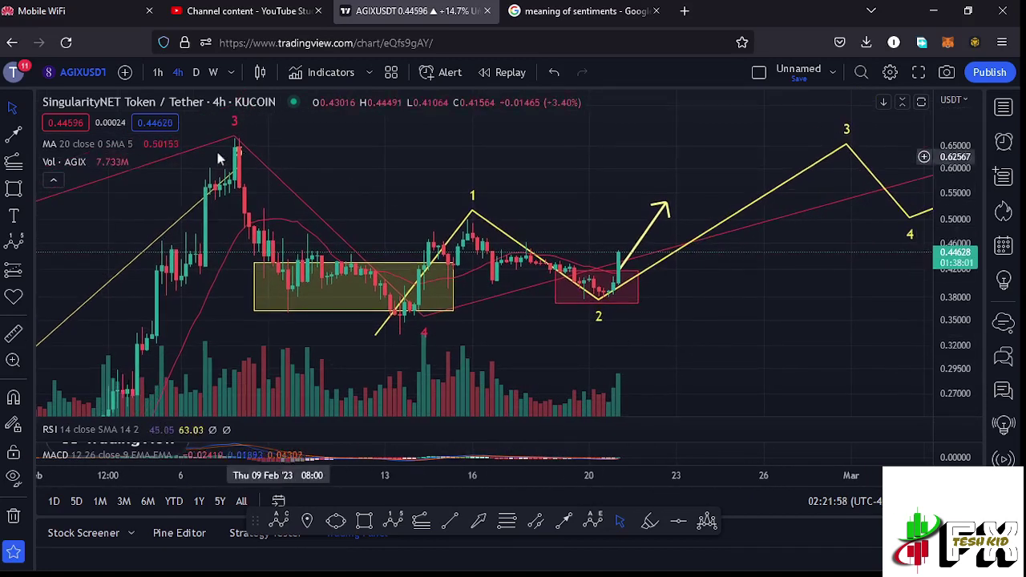
left_click(98, 161)
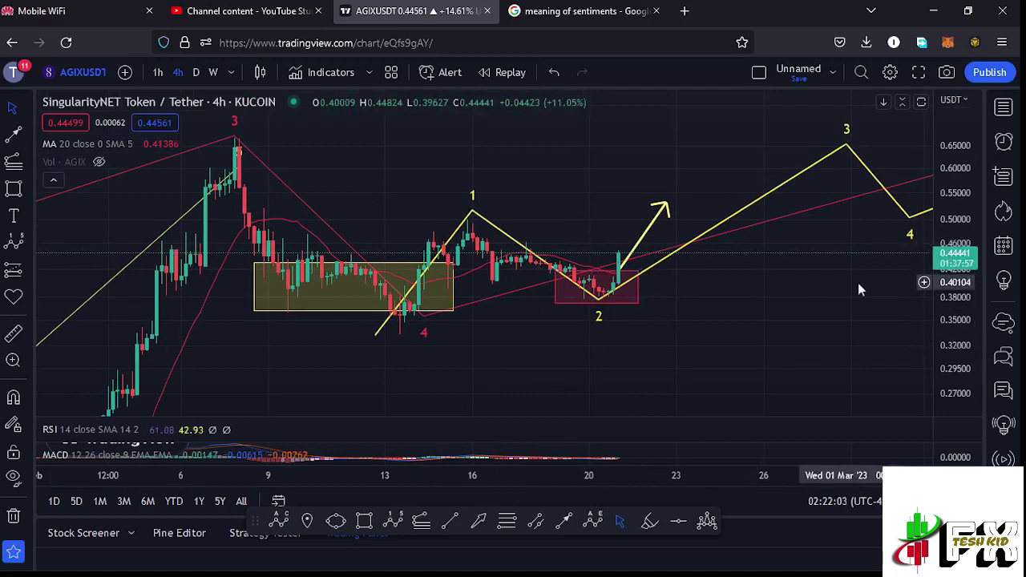
Maximize the price chart so that the RSI and MACD panes are hidden, with the yellow wave count in view.
left_click_drag(858, 287, 785, 302)
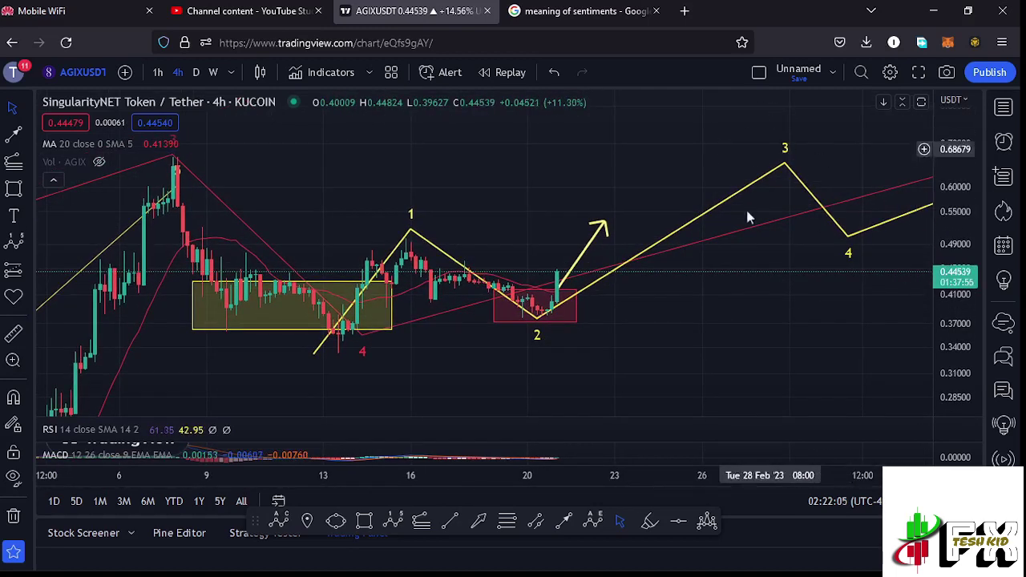
left_click(922, 105)
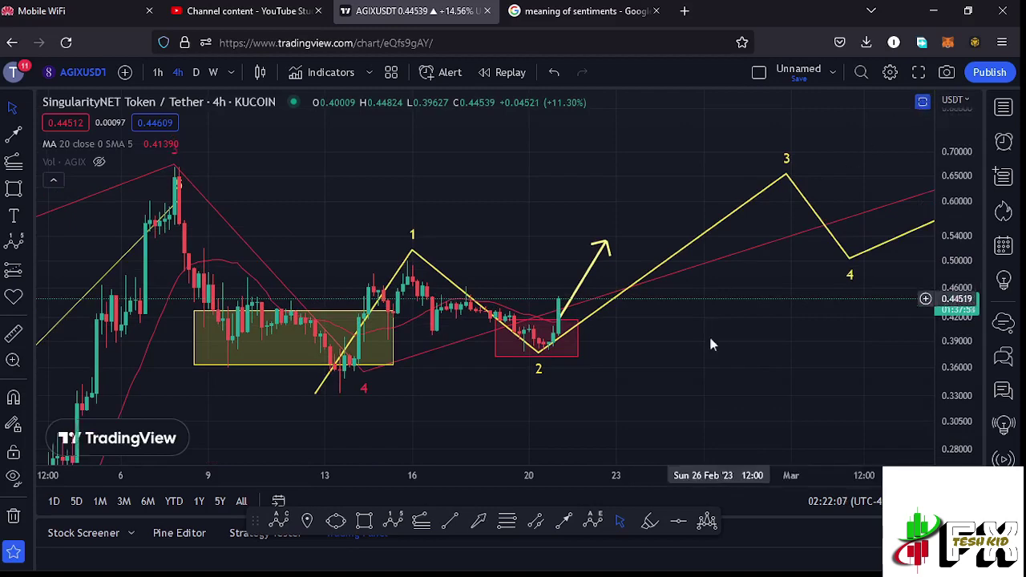
scroll(754, 361, "down", 3)
left_click_drag(813, 369, 788, 309)
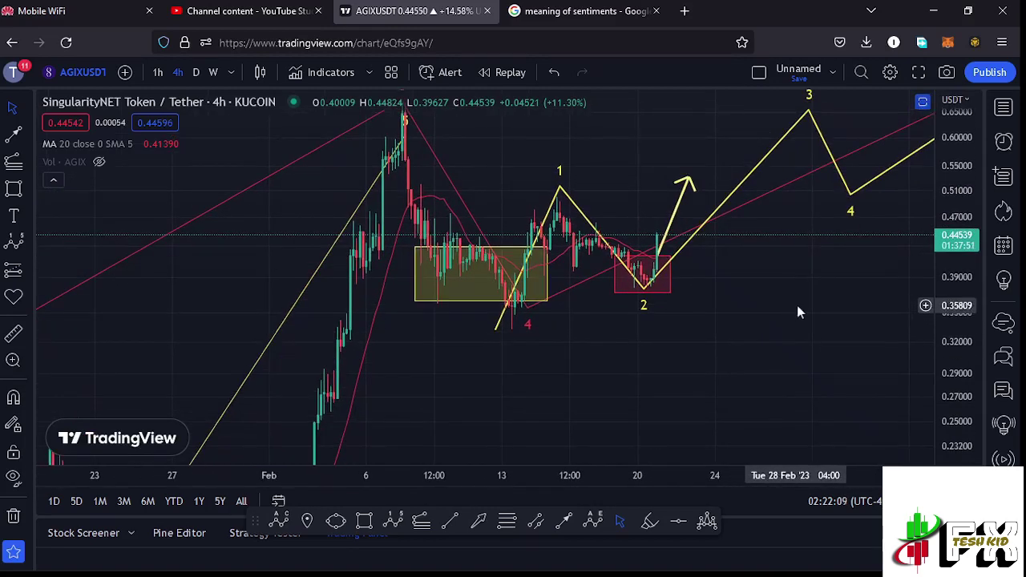